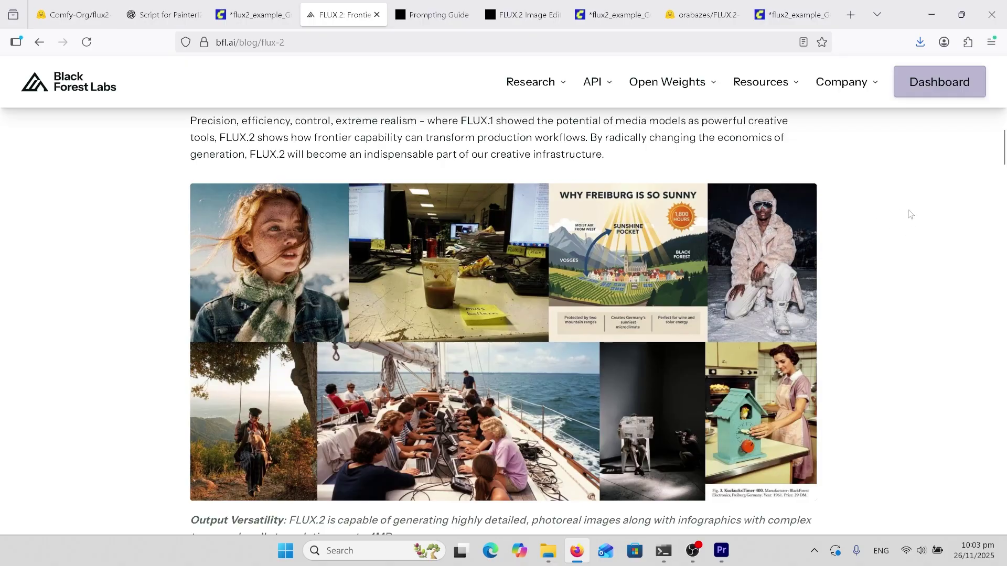
# Scroll through the FLUX.2 post's What's New list and model lineup to the [flex] variable-steps images.
pyautogui.scroll(-5, 911, 214)
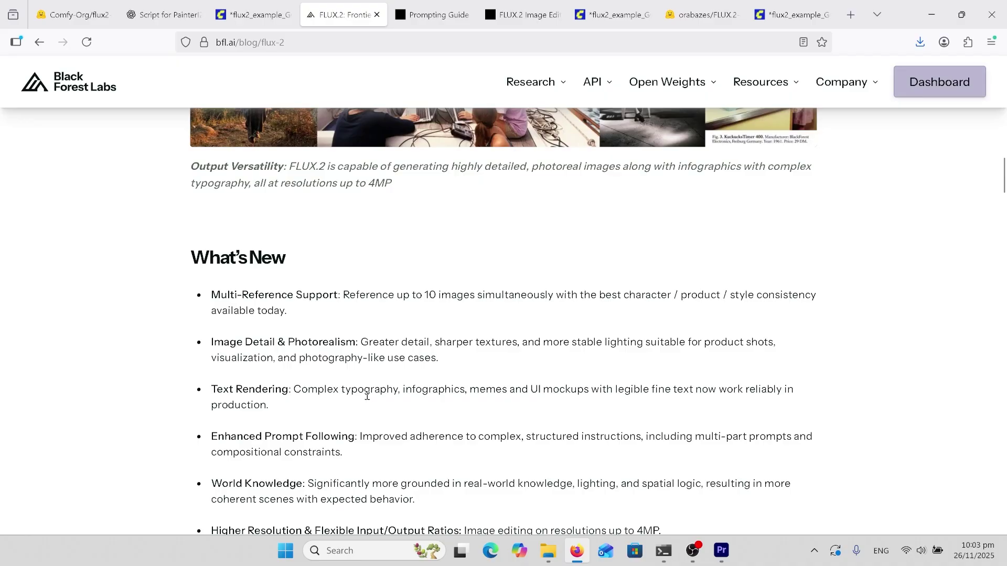
pyautogui.scroll(-1, 385, 397)
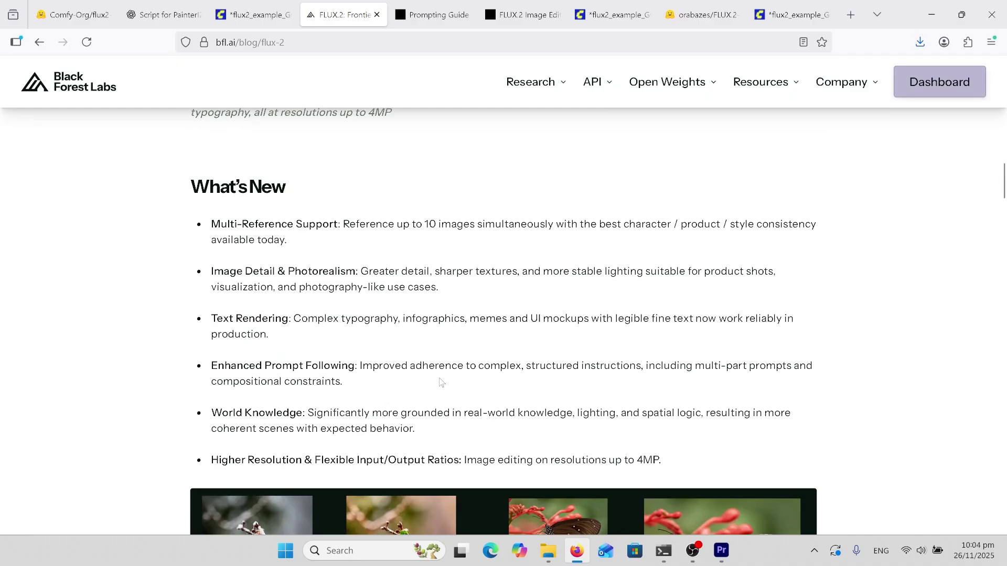
pyautogui.scroll(-1, 442, 380)
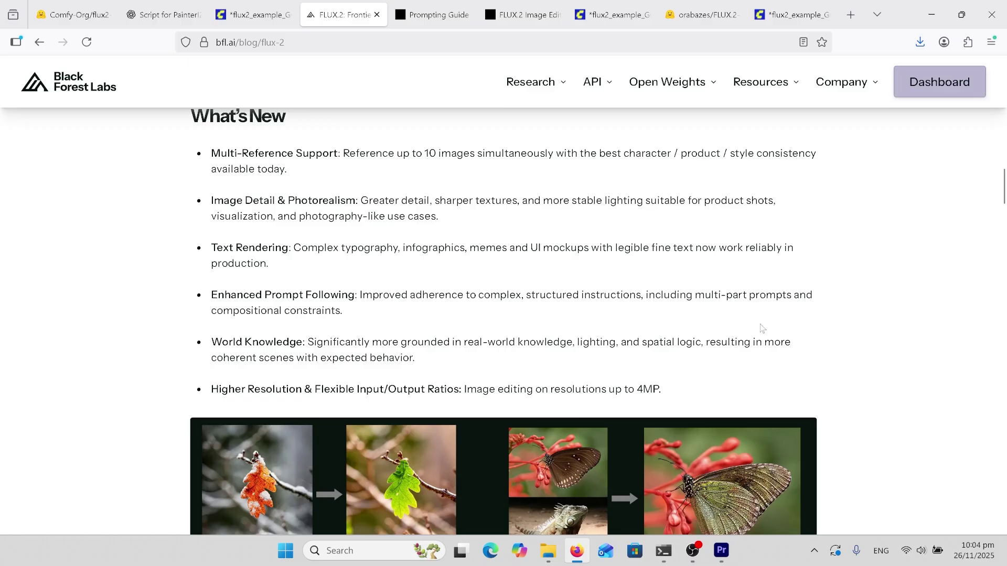
pyautogui.scroll(-5, 749, 319)
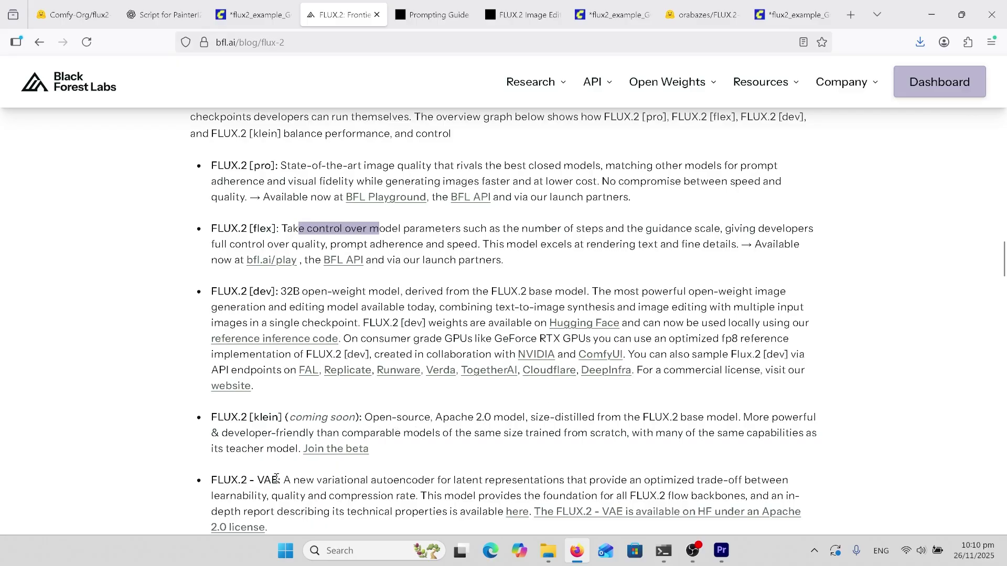
# Scroll the FLUX.2 post down to the How It Works and More Resources sections.
pyautogui.scroll(-10, 851, 485)
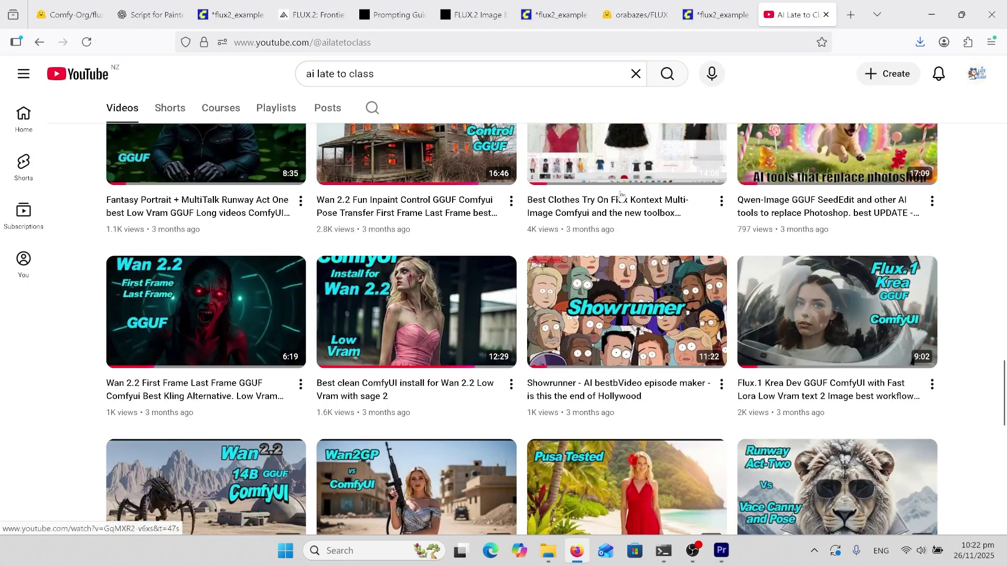
# Preview a ComfyUI tutorial thumbnail in the YouTube channel's Videos grid.
pyautogui.moveTo(419, 307)
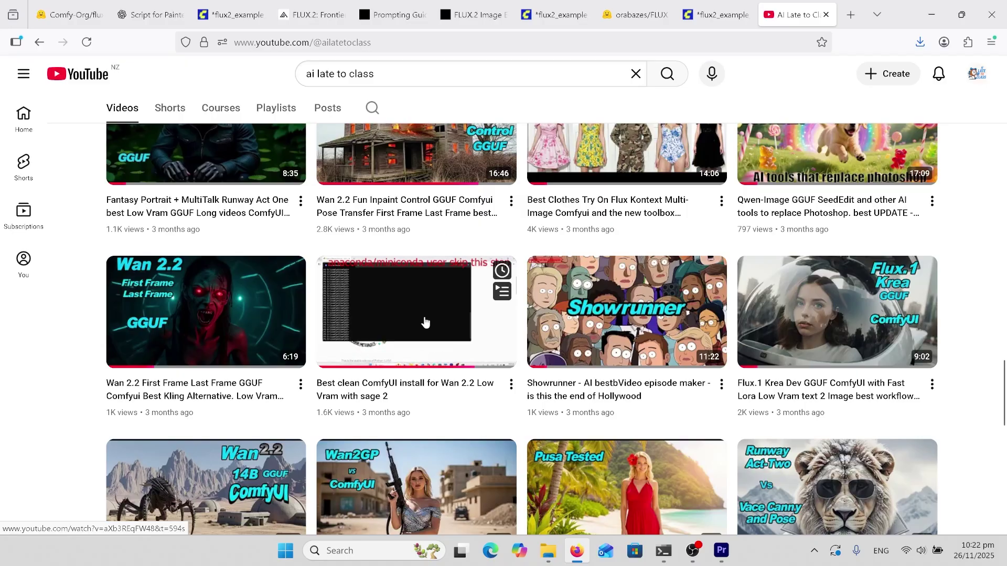
# Update ComfyUI by running git pull from the D:\comfym\ComfyUI folder's address bar.
pyautogui.click(548, 551)
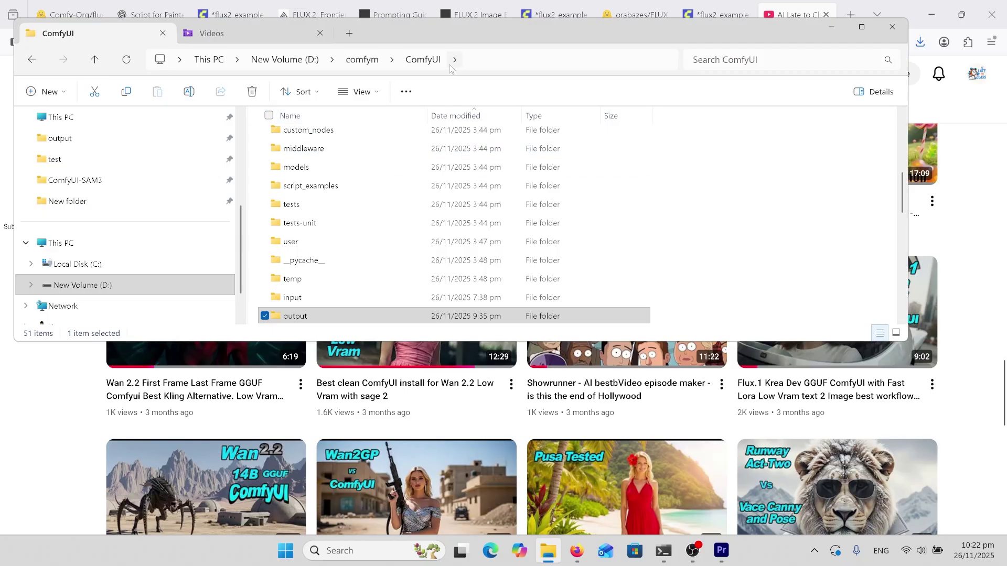
pyautogui.click(494, 62)
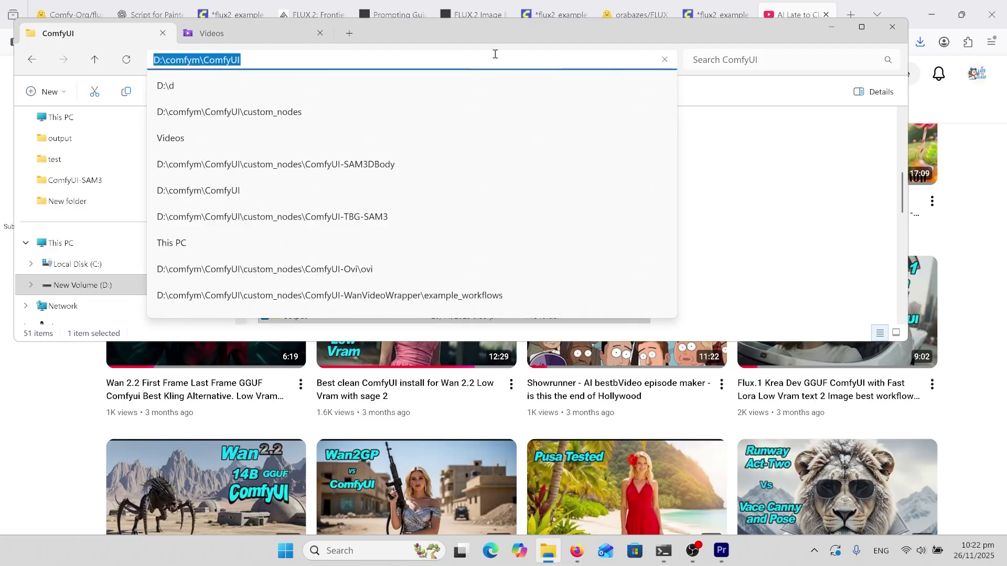
pyautogui.write('git pull')
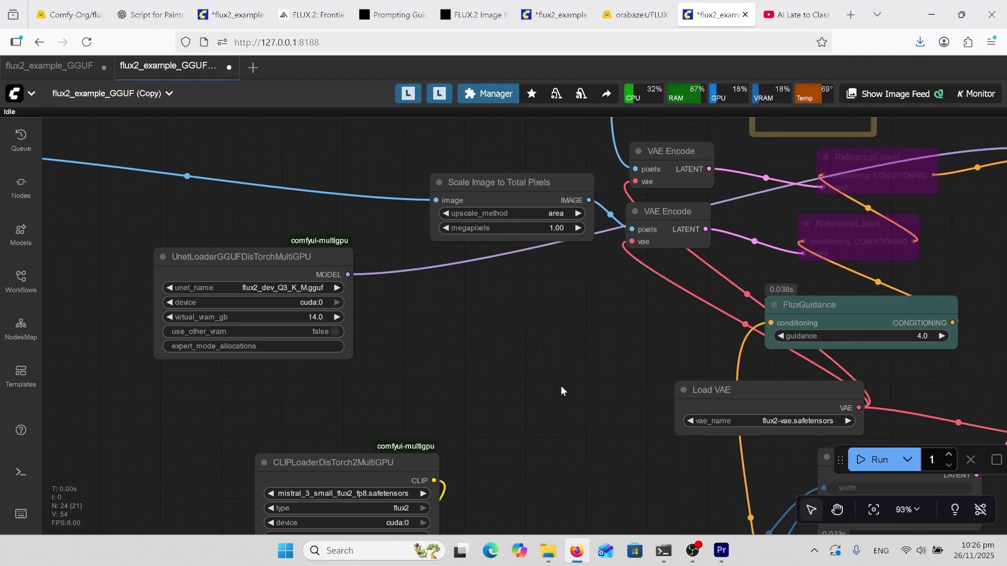
pyautogui.moveTo(559, 391); pyautogui.dragTo(490, 290)
# Review the UnetLoaderGGUF, CLIPLoader and Load VAE nodes, then check the FLUX.2-dev-GGUF file list.
pyautogui.hscroll(-3, 414, 274)
pyautogui.scroll(2, 414, 273)
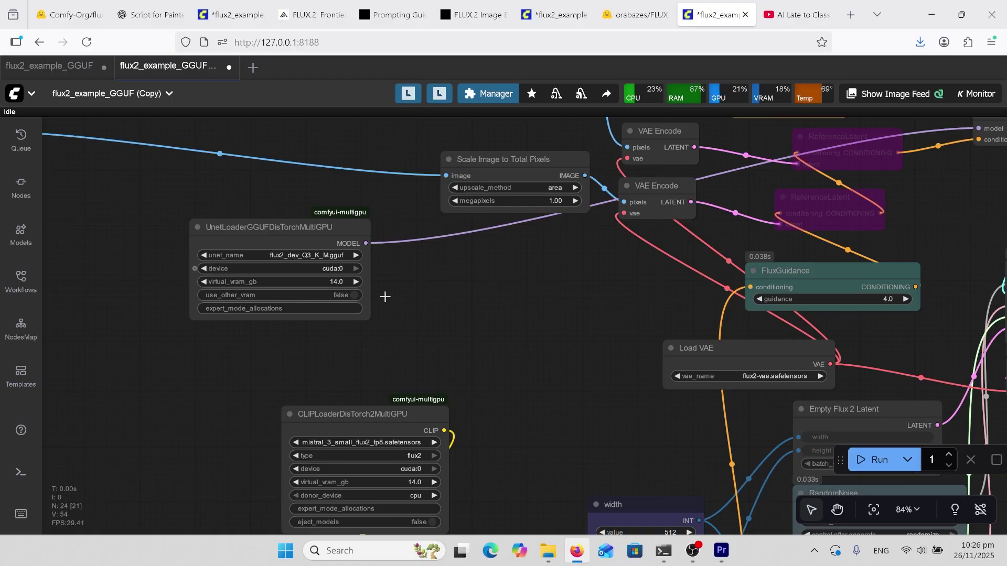
pyautogui.moveTo(409, 301); pyautogui.dragTo(404, 241)
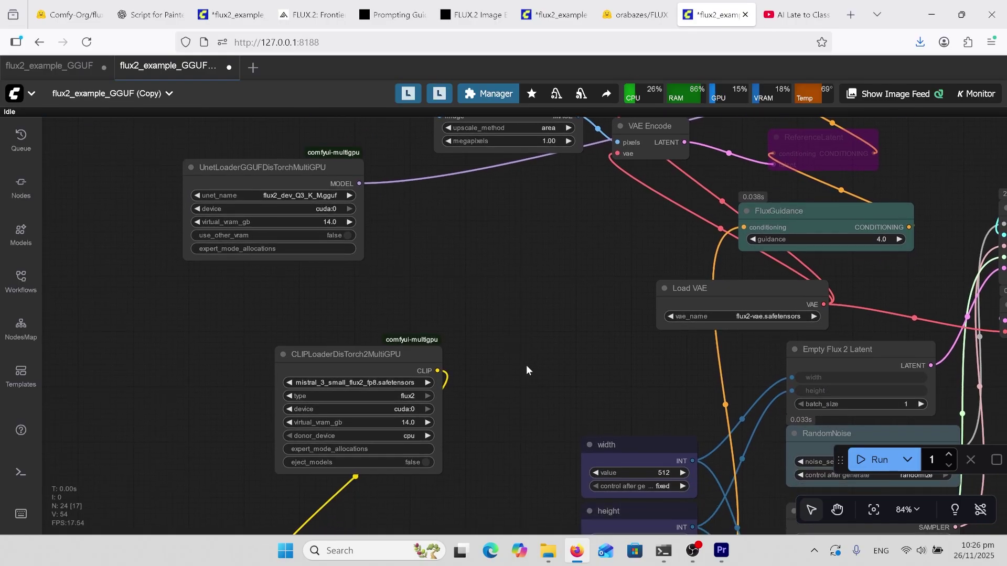
pyautogui.moveTo(526, 367); pyautogui.dragTo(526, 276)
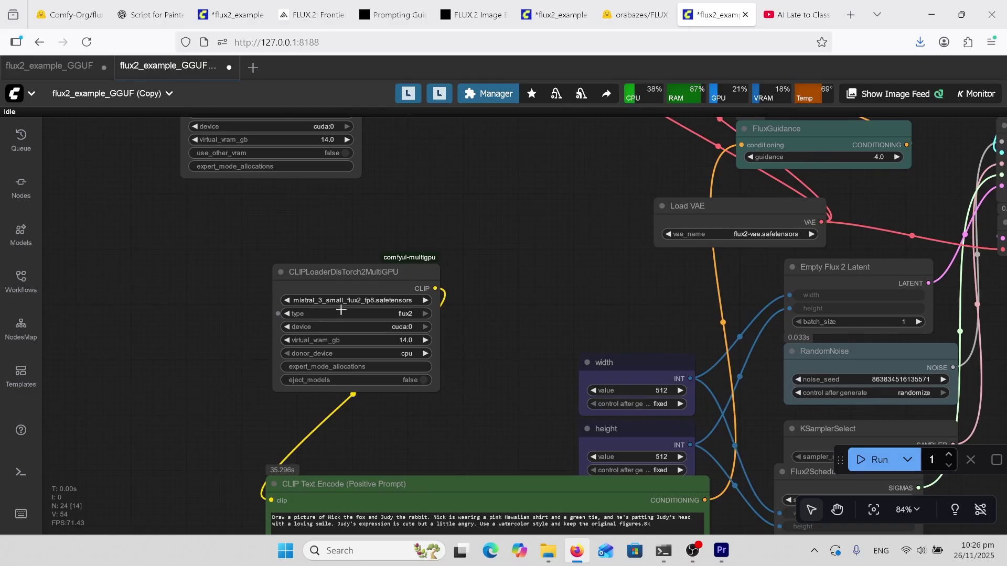
pyautogui.moveTo(500, 370); pyautogui.dragTo(433, 328)
pyautogui.moveTo(512, 298); pyautogui.dragTo(394, 340)
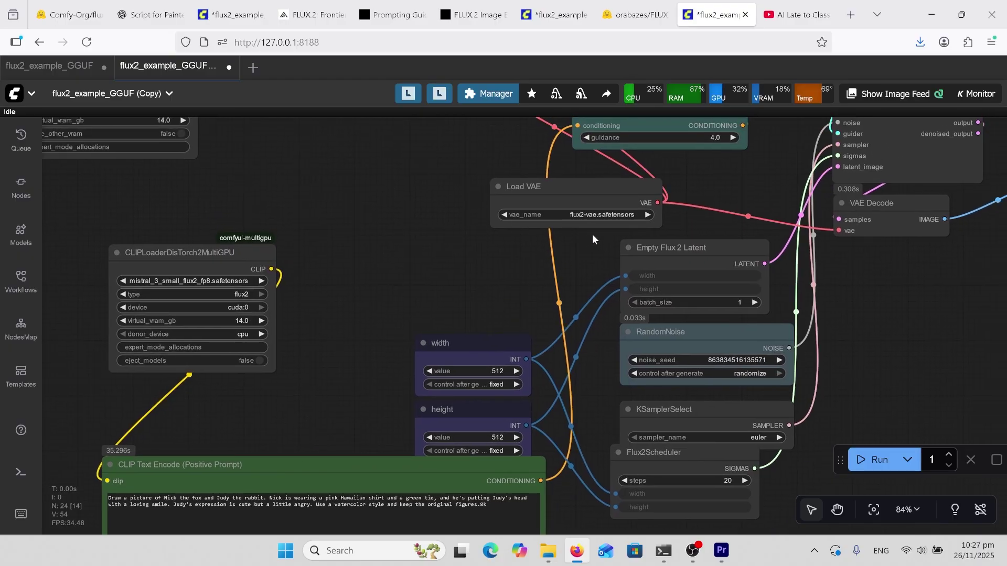
pyautogui.hotkey('ctrl', 'shift', 'Tab')
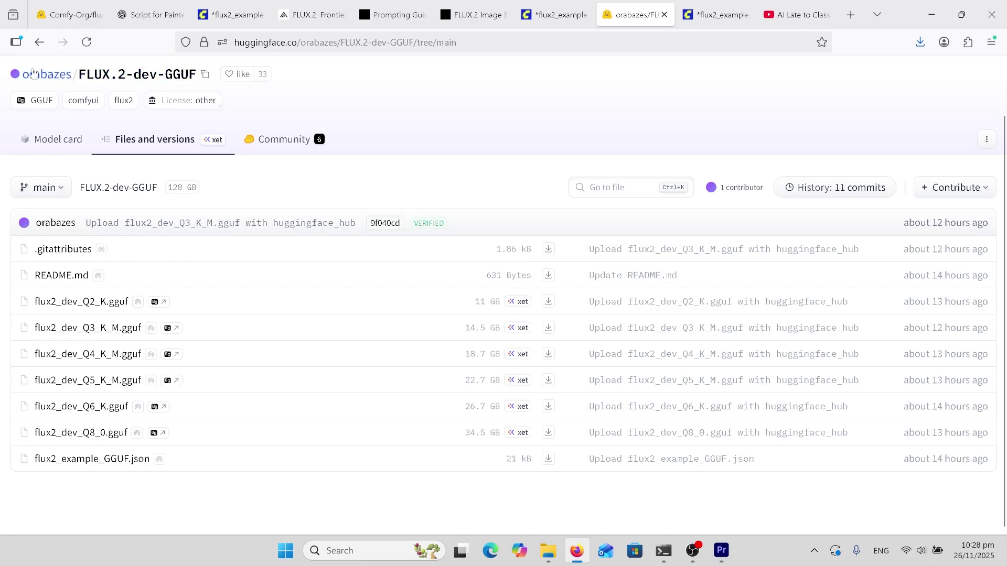
# Browse the Comfy-Org flux2-dev files to the vae folder holding flux2-vae.safetensors (336 MB).
pyautogui.hotkey('alt', 'Left')
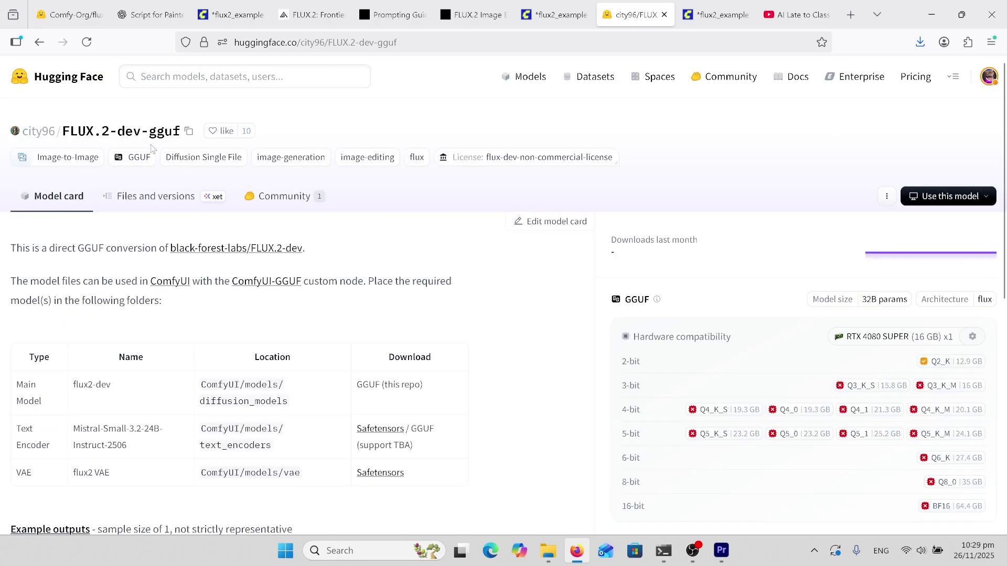
pyautogui.click(154, 198)
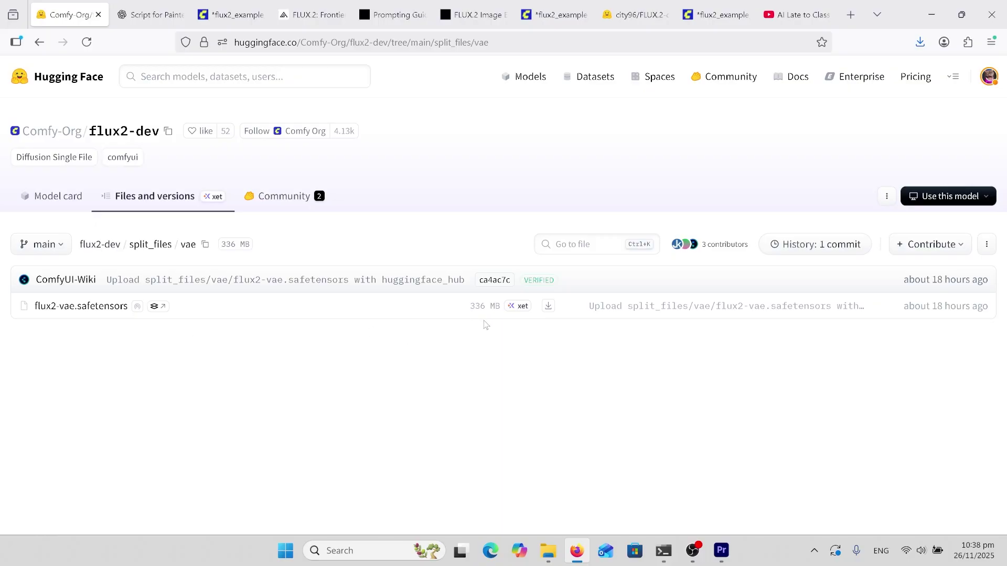
# Check the clip, vae and diffusion_models folder sizes in D:\d\models.
pyautogui.click(550, 552)
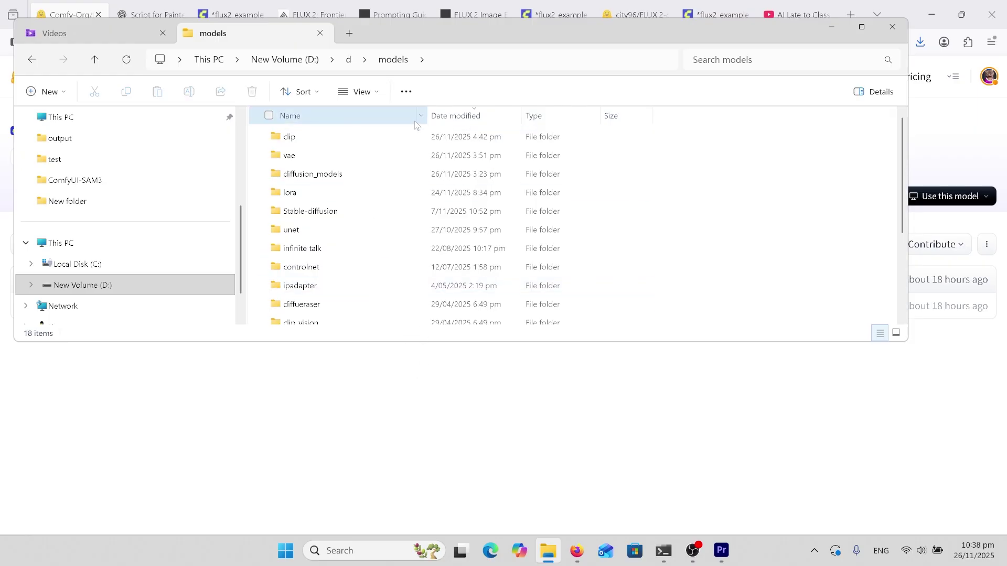
pyautogui.moveTo(353, 156)
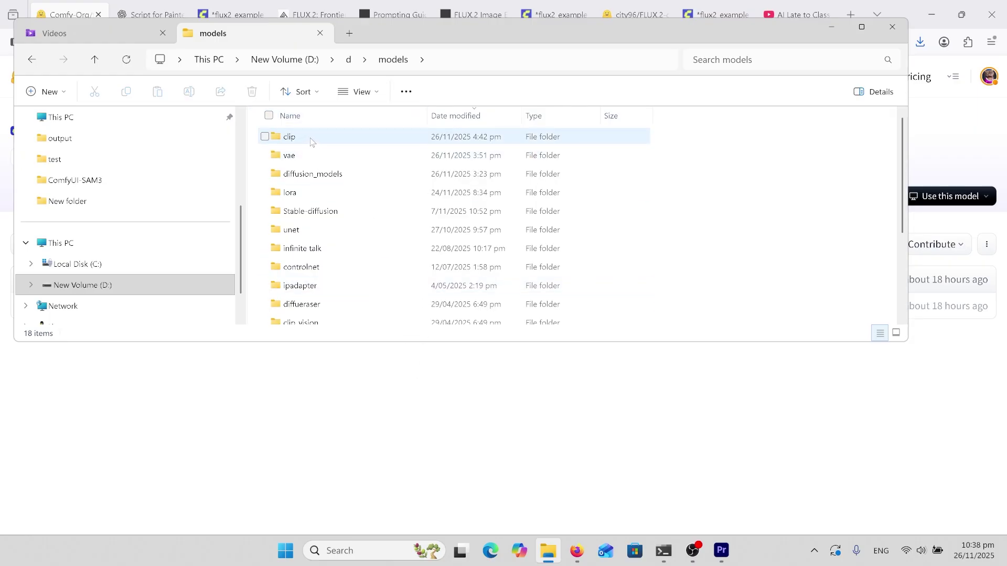
pyautogui.moveTo(308, 142)
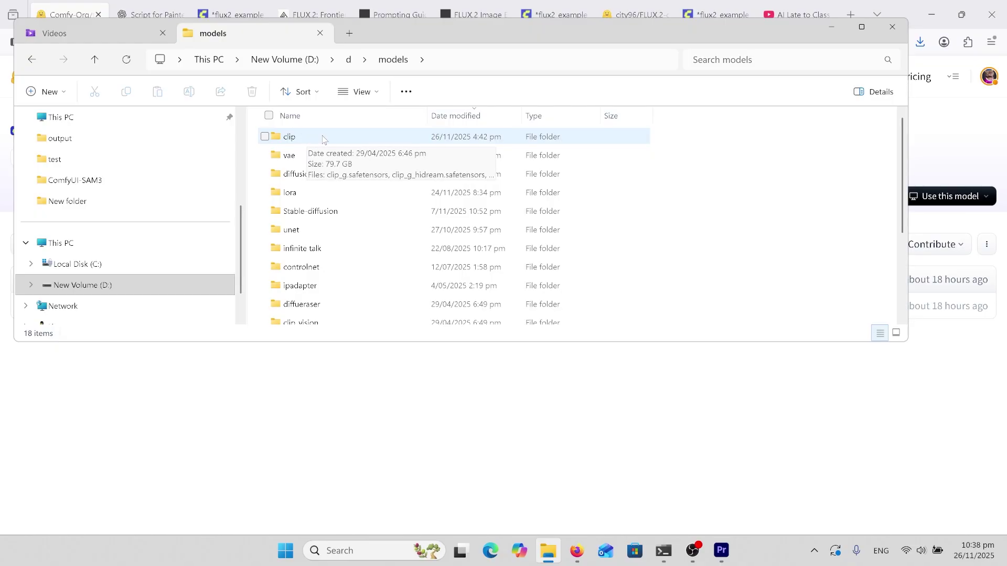
pyautogui.moveTo(319, 181)
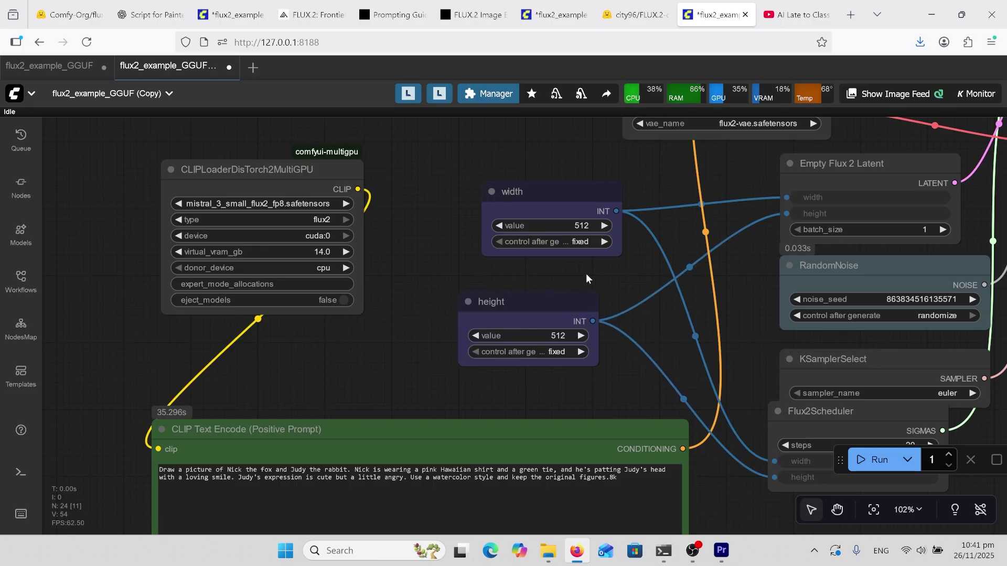
# Pan and zoom around the width/height, VAE Encode and ReferenceLatent nodes.
pyautogui.hscroll(3, 586, 274)
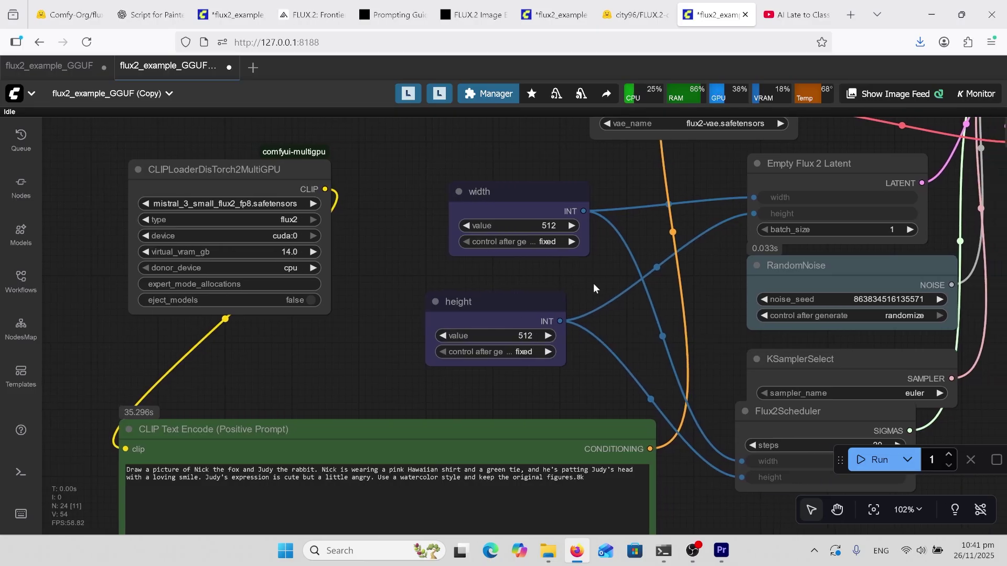
pyautogui.moveTo(594, 284); pyautogui.dragTo(645, 277)
pyautogui.scroll(-2, 536, 307)
pyautogui.scroll(-4, 534, 240)
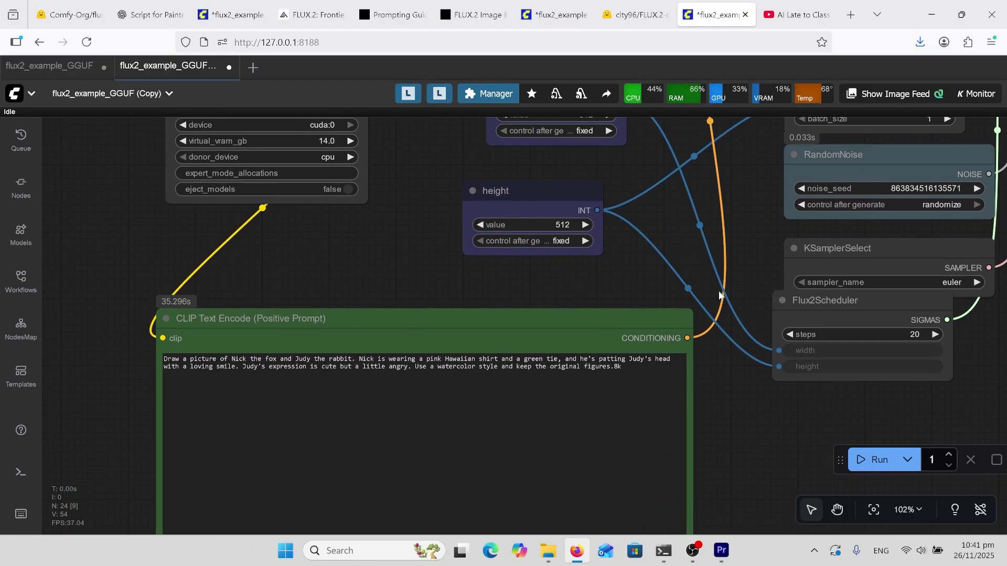
pyautogui.hscroll(5, 719, 296)
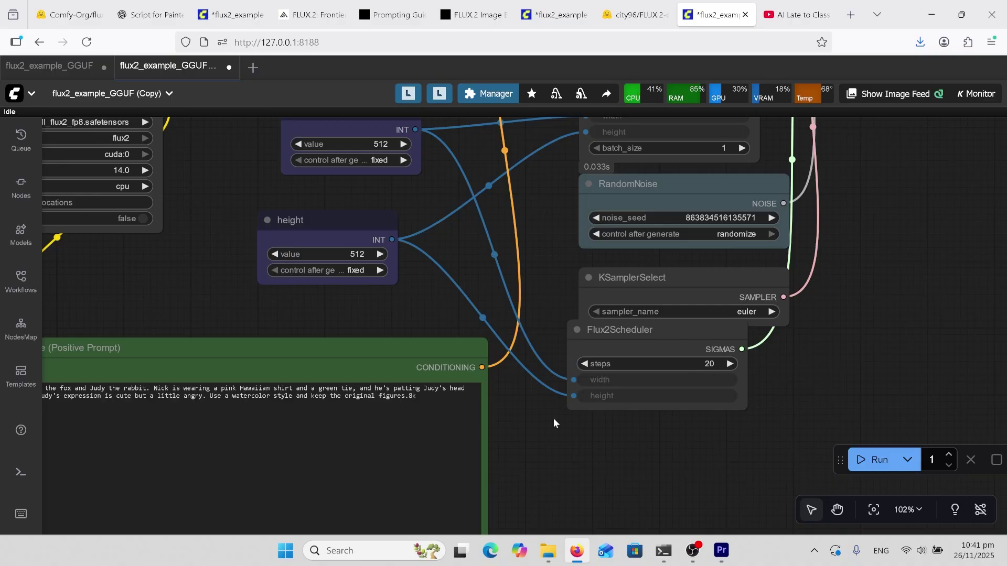
pyautogui.moveTo(536, 426); pyautogui.dragTo(551, 427)
pyautogui.scroll(2, 553, 427)
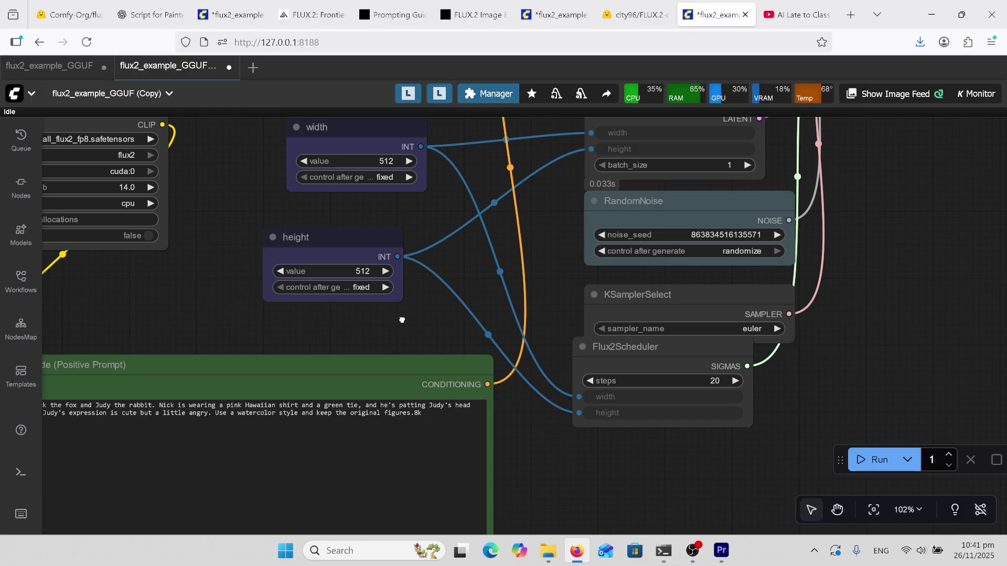
pyautogui.hscroll(-5, 402, 320)
pyautogui.scroll(-2, 402, 320)
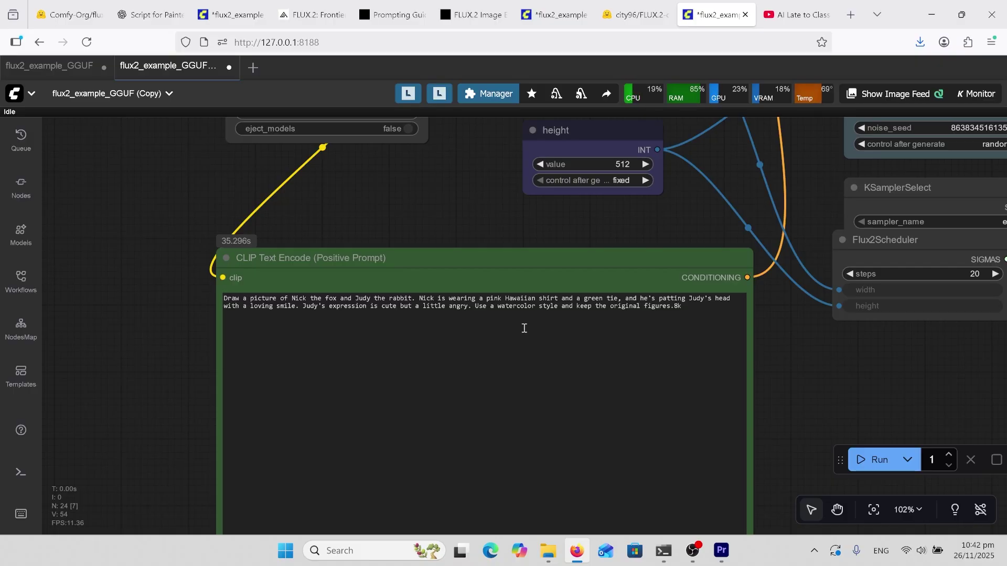
# Bring the 512×512 watercolour fox-and-rabbit result preview into view.
pyautogui.moveTo(838, 340); pyautogui.dragTo(204, 257)
pyautogui.hscroll(5, 204, 257)
pyautogui.scroll(3, 277, 315)
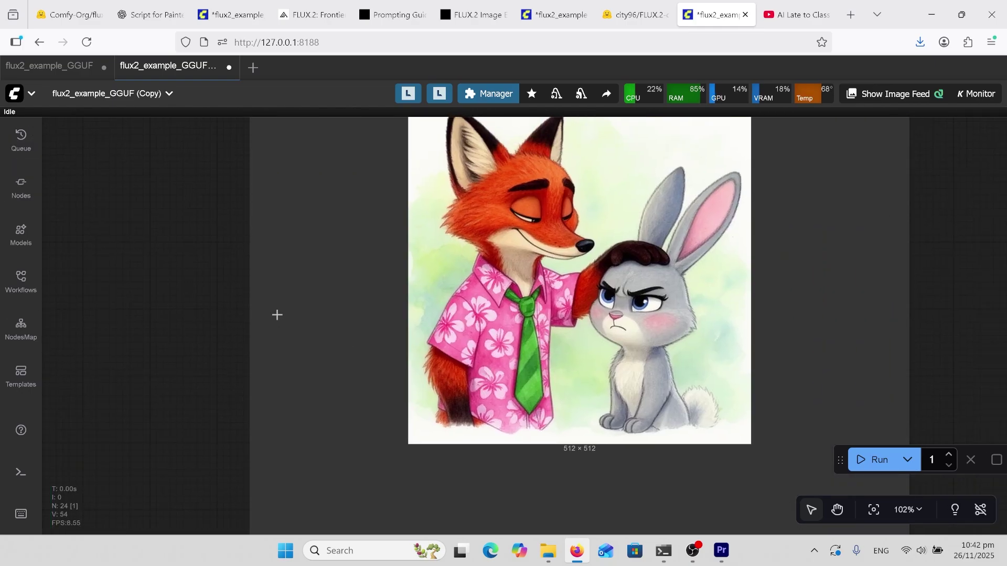
pyautogui.hscroll(5, 212, 321)
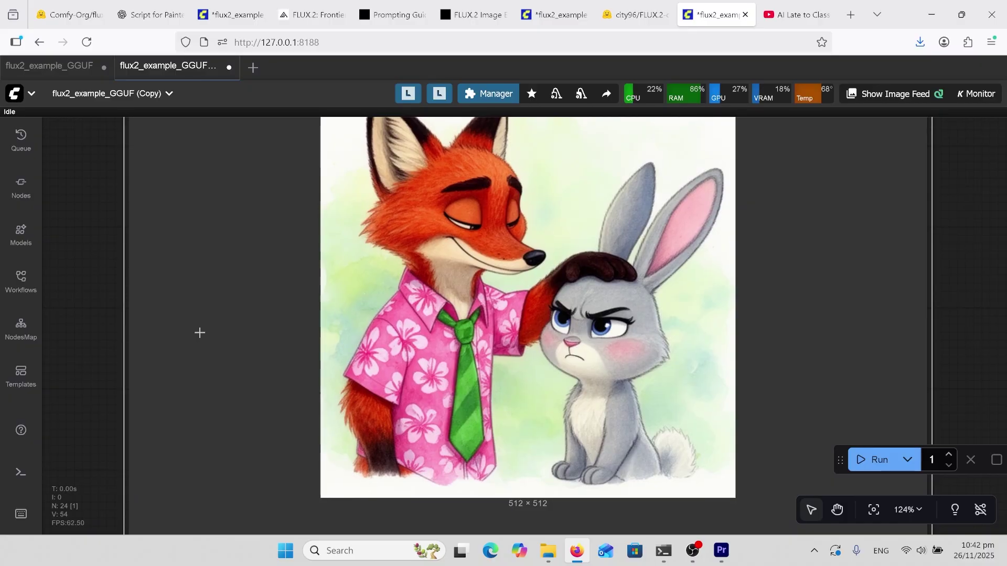
pyautogui.hscroll(1, 220, 319)
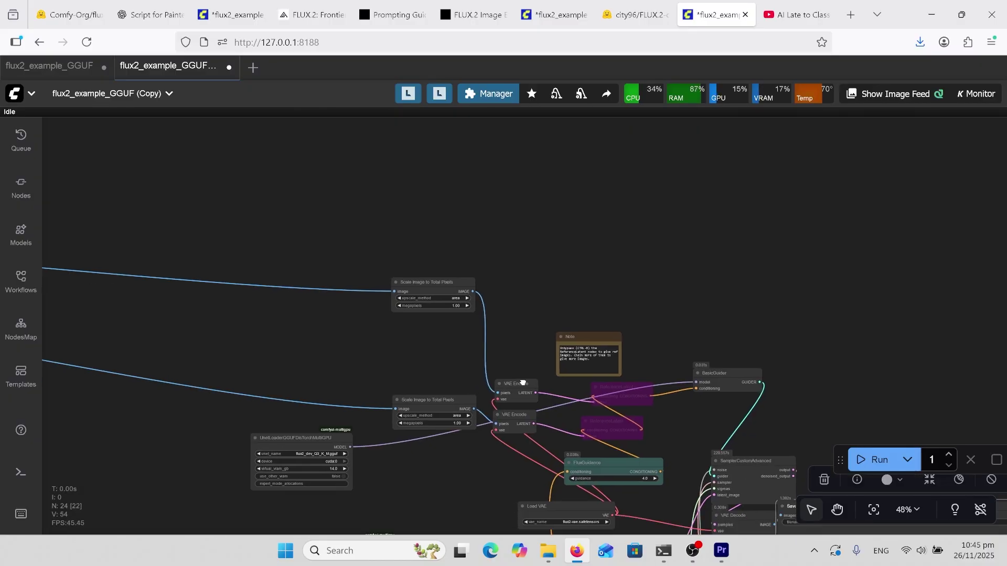
# Follow the image links and un-bypass the upper ReferenceLatent node.
pyautogui.scroll(7, 499, 357)
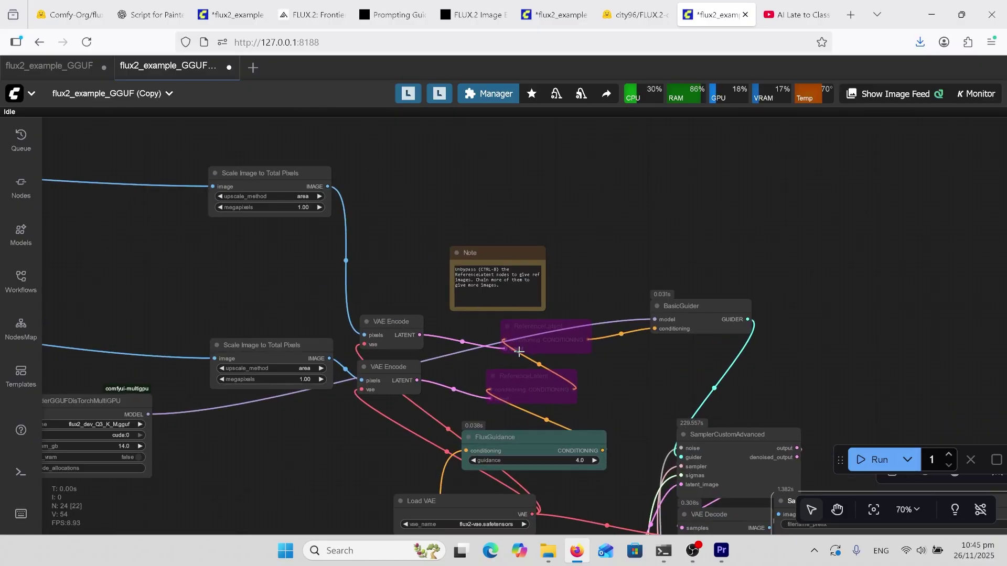
pyautogui.moveTo(470, 321); pyautogui.dragTo(552, 356)
pyautogui.moveTo(314, 298); pyautogui.dragTo(678, 395)
pyautogui.moveTo(614, 355); pyautogui.dragTo(838, 399)
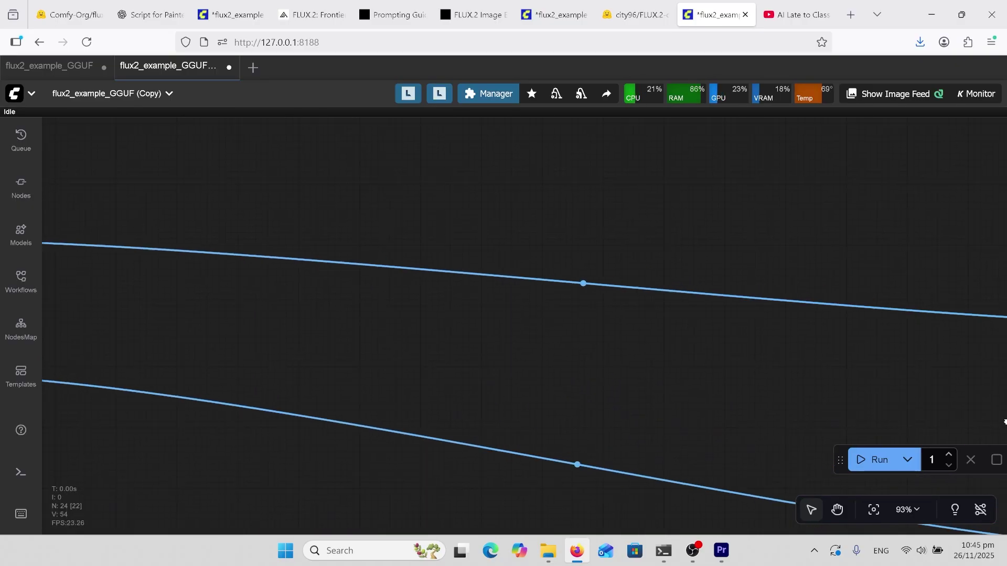
pyautogui.moveTo(294, 378); pyautogui.dragTo(327, 291)
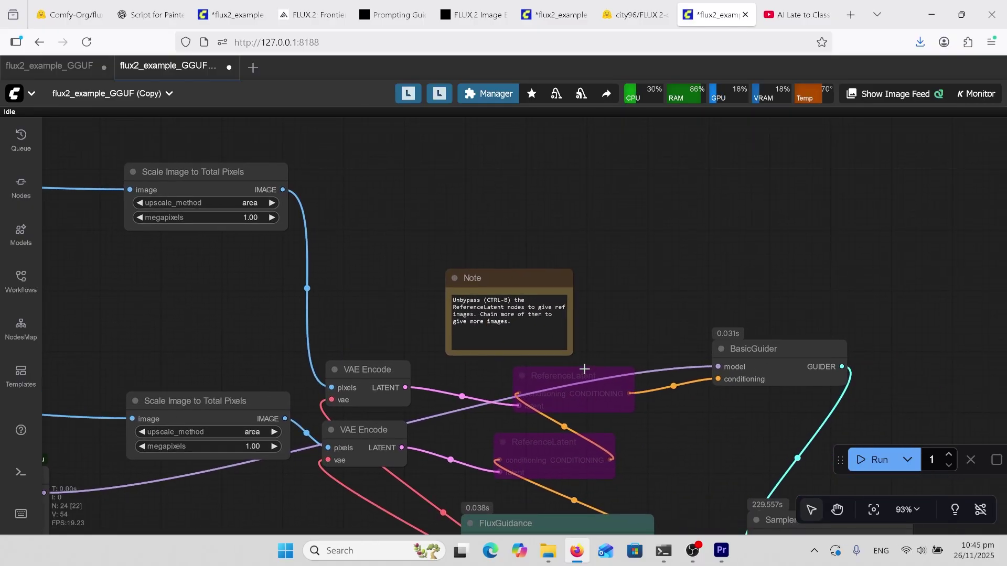
pyautogui.click(584, 369)
pyautogui.click(630, 341)
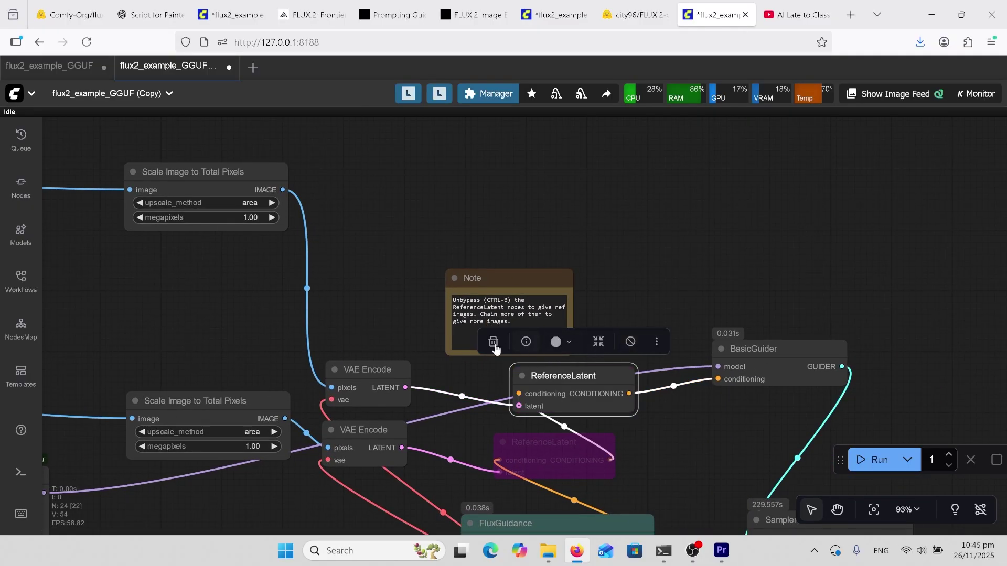
# Un-bypass the second ReferenceLatent node and place it beside the first, feeding the BasicGuider.
pyautogui.moveTo(628, 279); pyautogui.dragTo(445, 185)
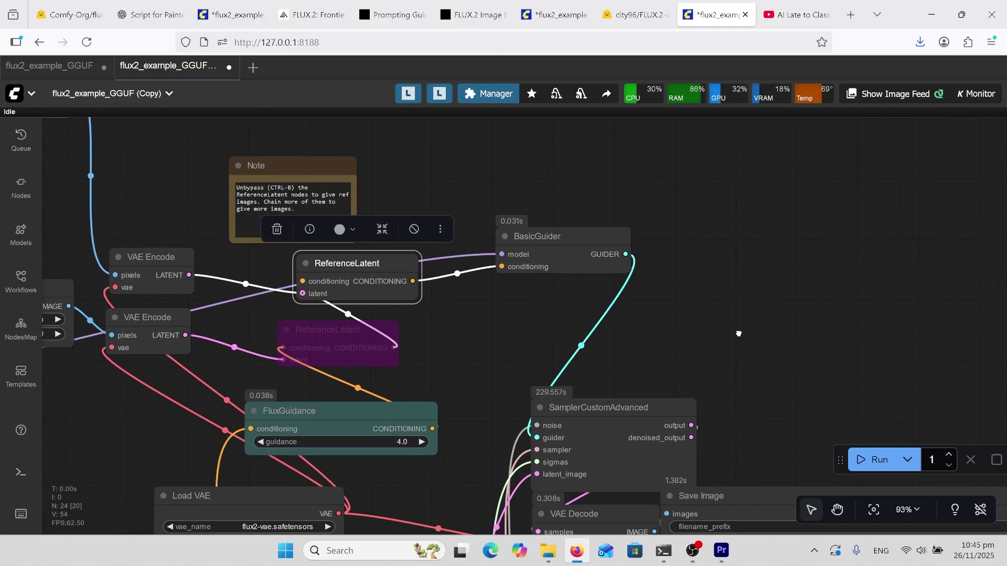
pyautogui.moveTo(740, 333); pyautogui.dragTo(857, 276)
pyautogui.hscroll(-15, 234, 166)
pyautogui.hscroll(10, 730, 314)
pyautogui.click(729, 314)
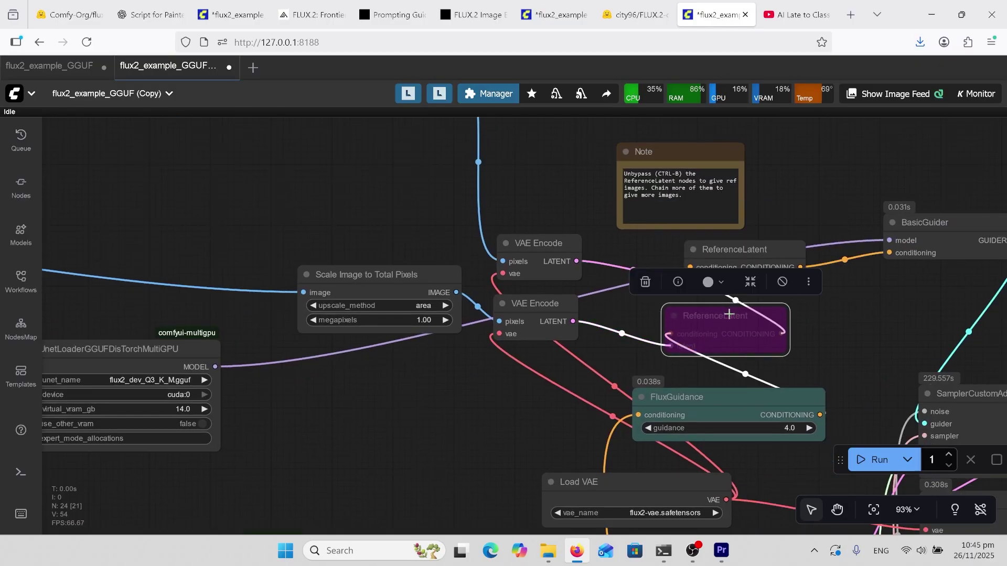
pyautogui.click(781, 281)
pyautogui.moveTo(809, 317); pyautogui.dragTo(497, 347)
pyautogui.moveTo(561, 295); pyautogui.dragTo(601, 339)
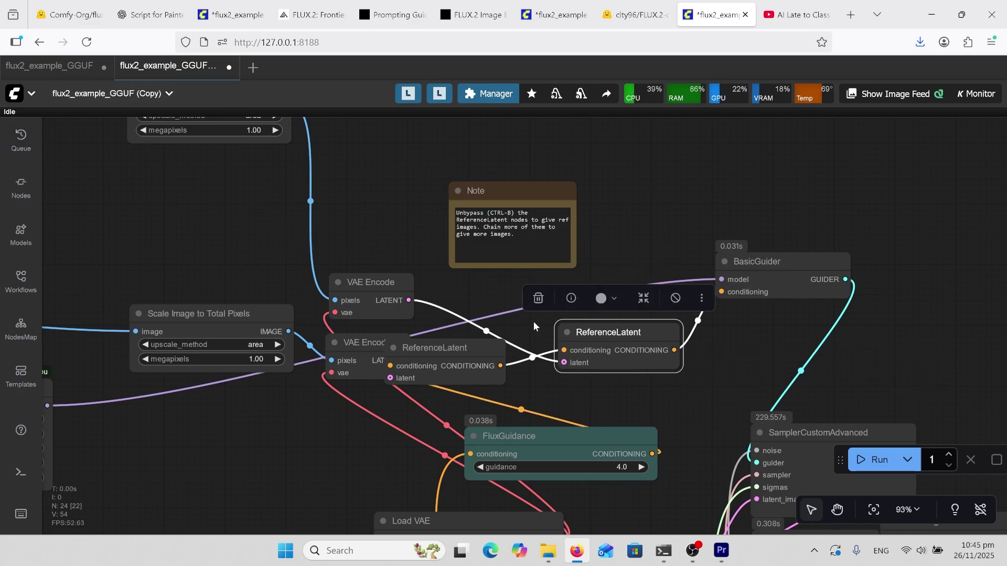
pyautogui.moveTo(609, 332); pyautogui.dragTo(546, 333)
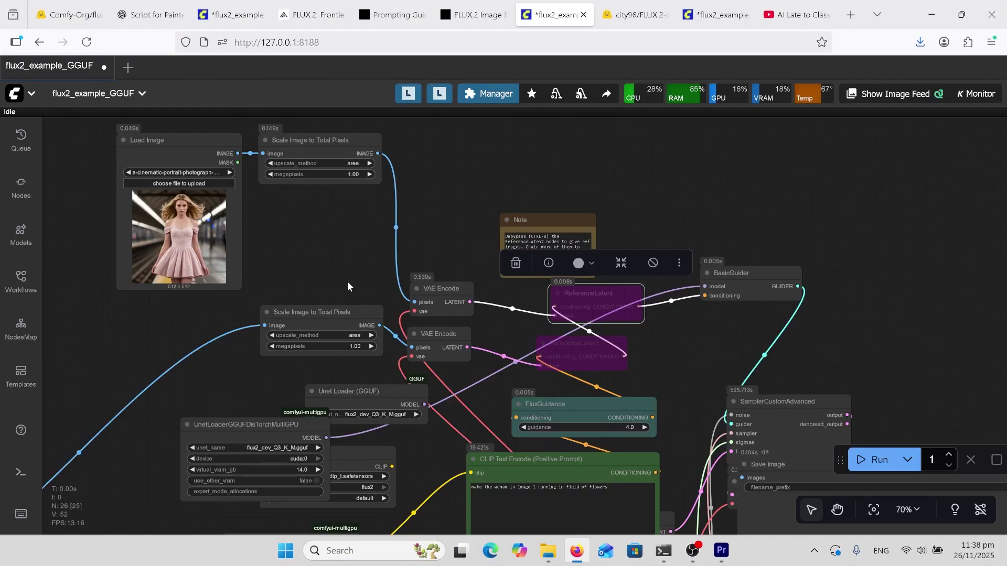
# Zoom to the pink-dress reference photo and re-enable the first ReferenceLatent node.
pyautogui.scroll(3, 347, 281)
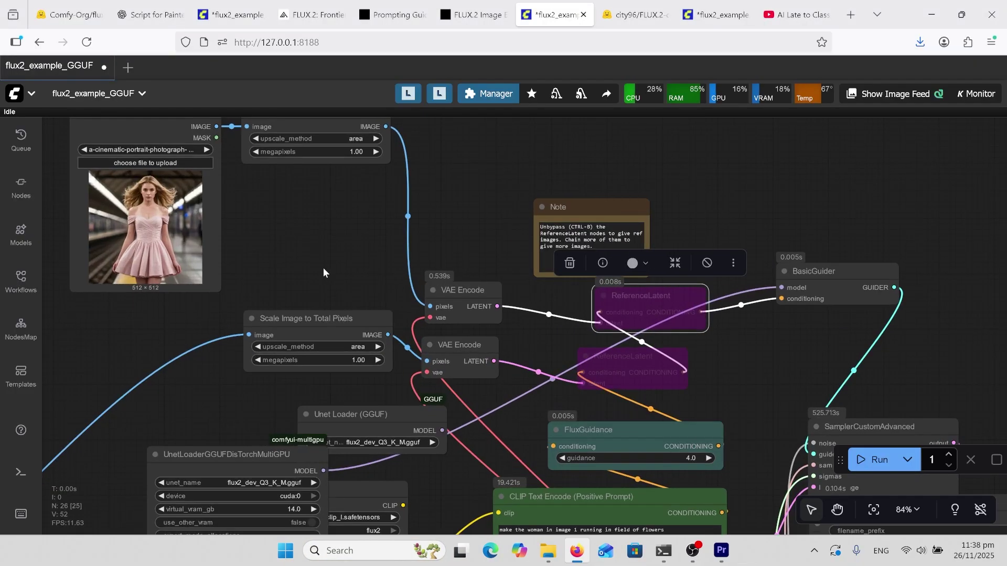
pyautogui.moveTo(323, 268); pyautogui.dragTo(370, 308)
pyautogui.moveTo(335, 270); pyautogui.dragTo(344, 300)
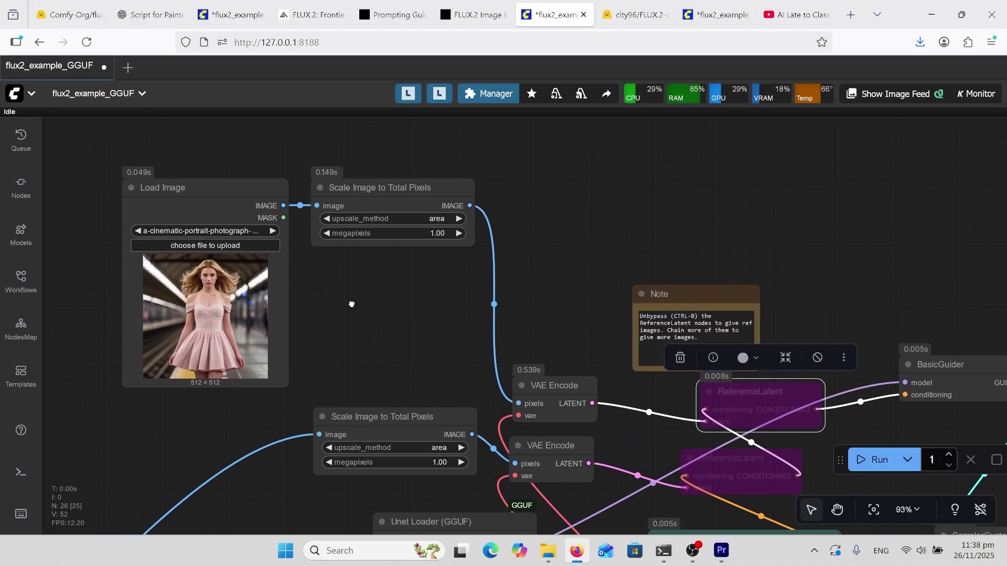
pyautogui.scroll(1, 271, 294)
pyautogui.scroll(5, 271, 295)
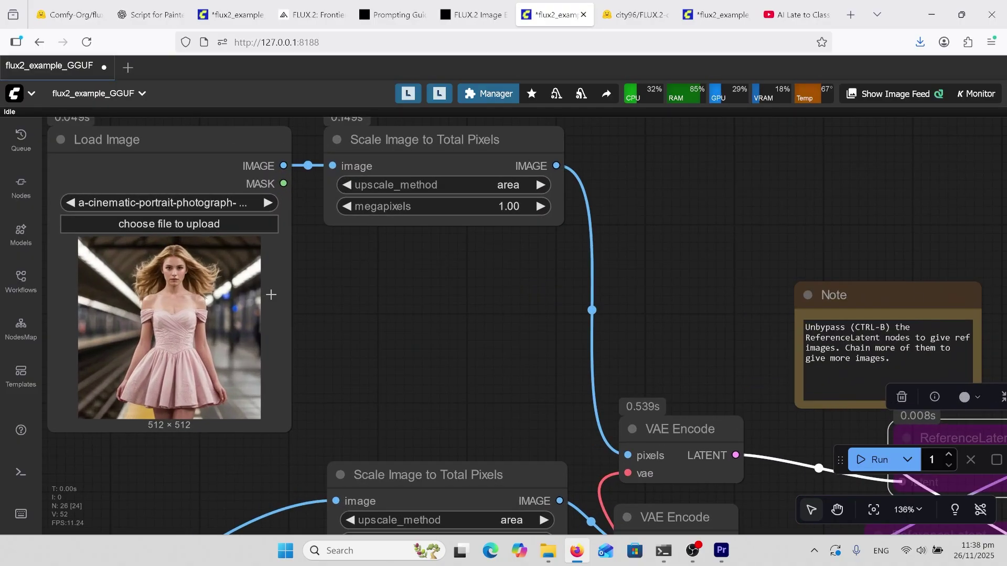
pyautogui.scroll(2, 352, 304)
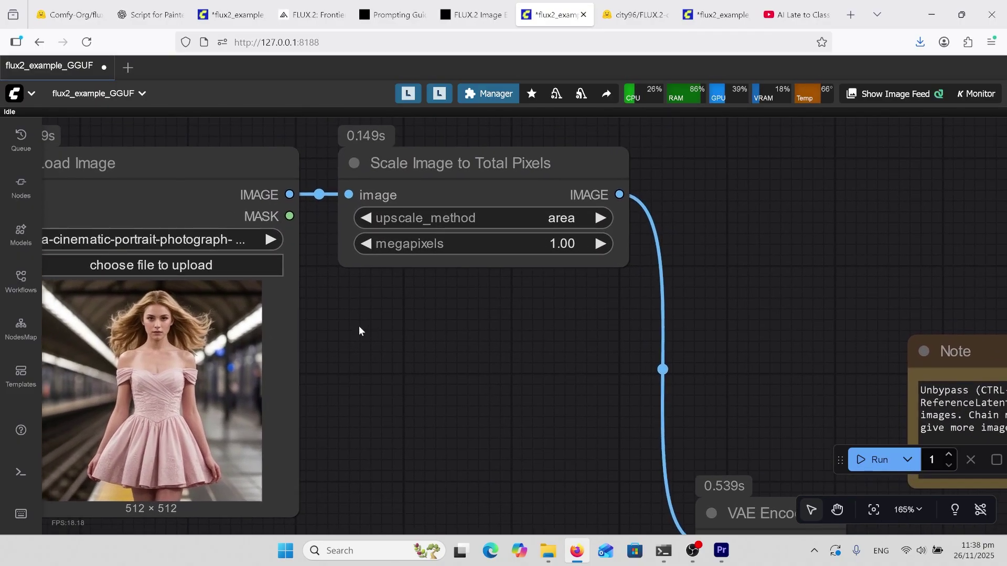
pyautogui.hscroll(5, 359, 315)
pyautogui.scroll(-2, 360, 314)
pyautogui.scroll(-5, 461, 367)
pyautogui.hscroll(2, 461, 367)
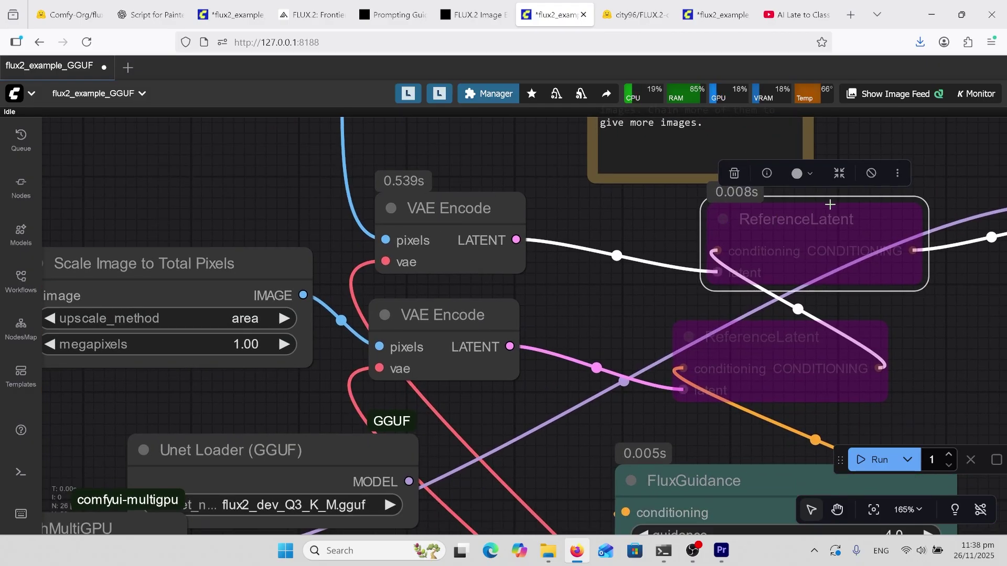
pyautogui.click(871, 174)
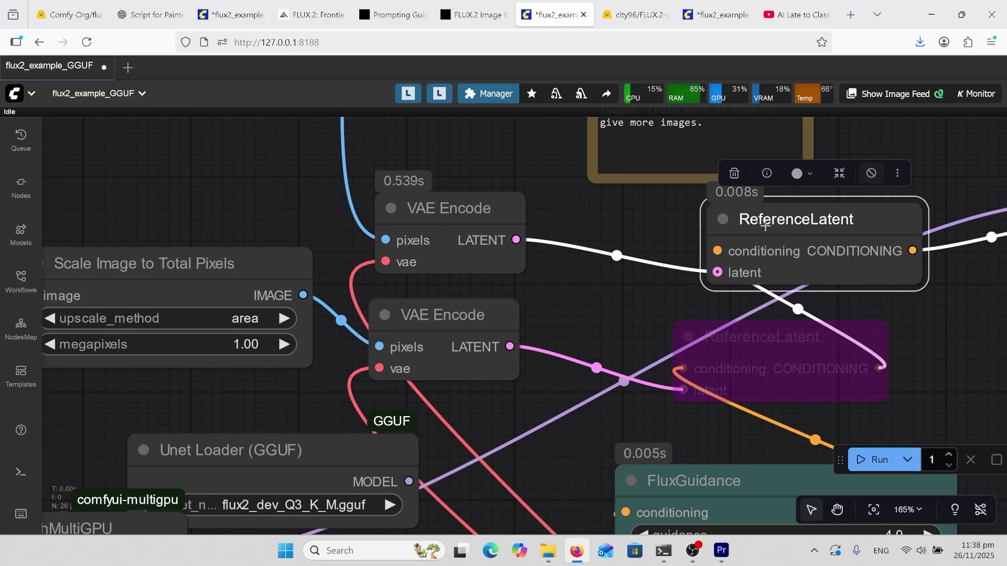
# Pan to the guidance and CLIP Text Encode prompt describing the woman running in flowers.
pyautogui.moveTo(661, 299); pyautogui.dragTo(547, 243)
pyautogui.hscroll(1, 547, 243)
pyautogui.moveTo(815, 269); pyautogui.dragTo(483, 108)
pyautogui.scroll(-5, 704, 281)
pyautogui.scroll(7, 238, 294)
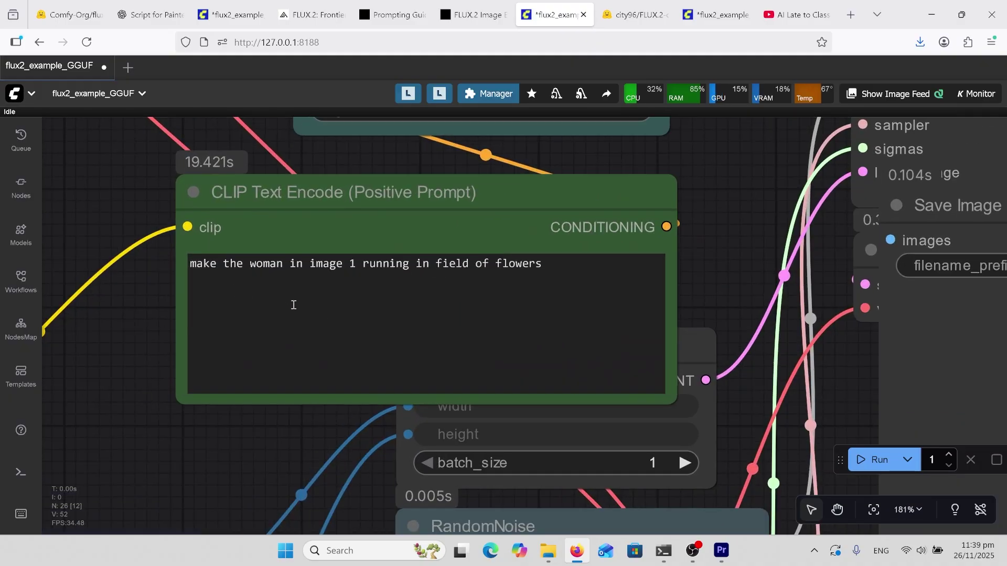
# Zoom around the prompt box, then pan to the Save Image preview of the flower-field runner.
pyautogui.scroll(-14, 374, 326)
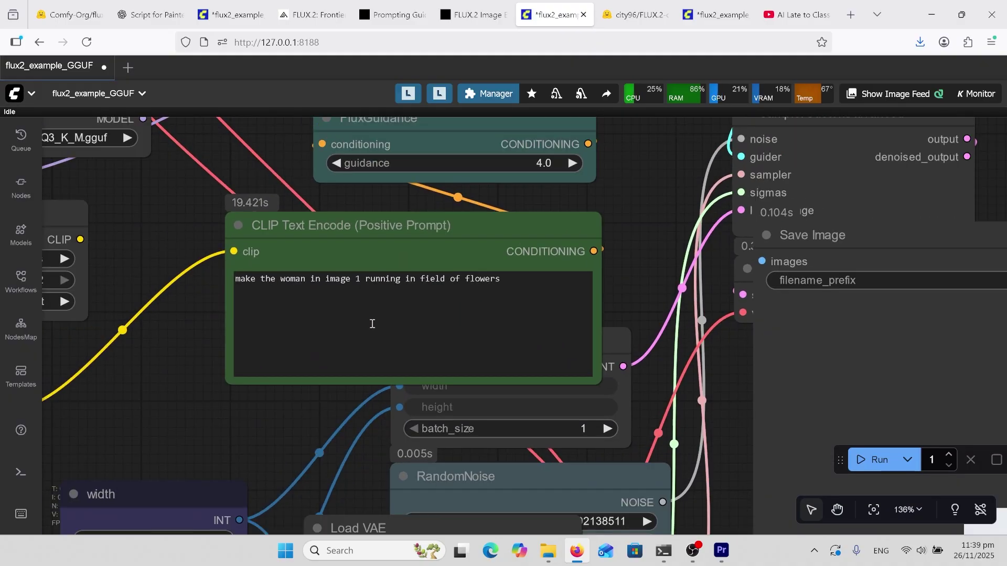
pyautogui.scroll(4, 447, 452)
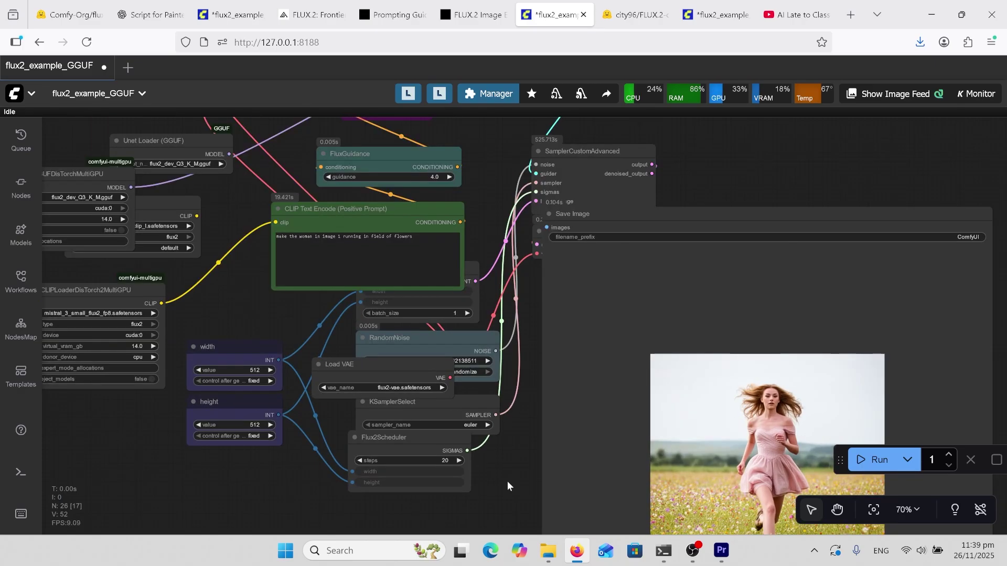
pyautogui.moveTo(505, 483); pyautogui.dragTo(259, 330)
pyautogui.scroll(7, 324, 336)
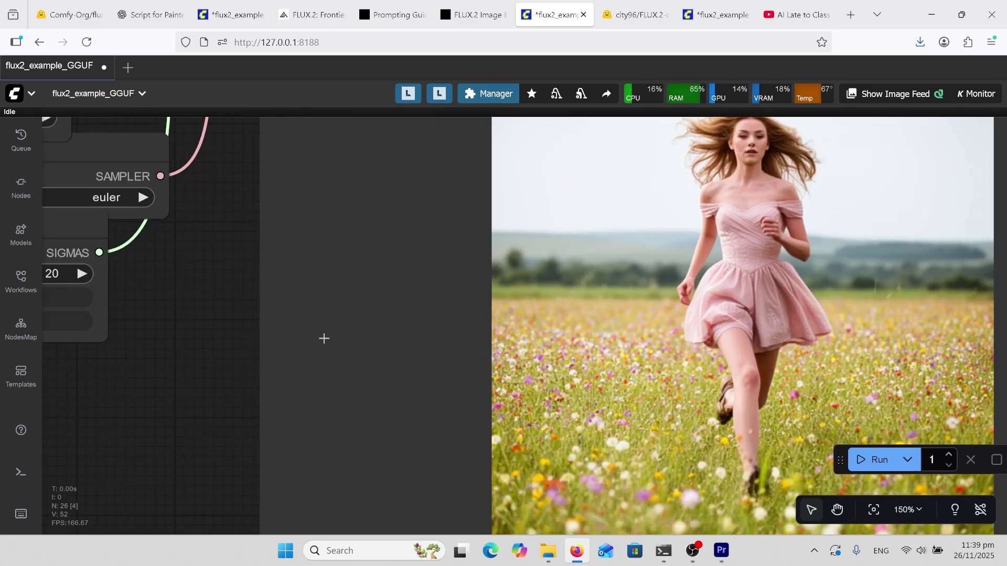
pyautogui.scroll(1, 328, 346)
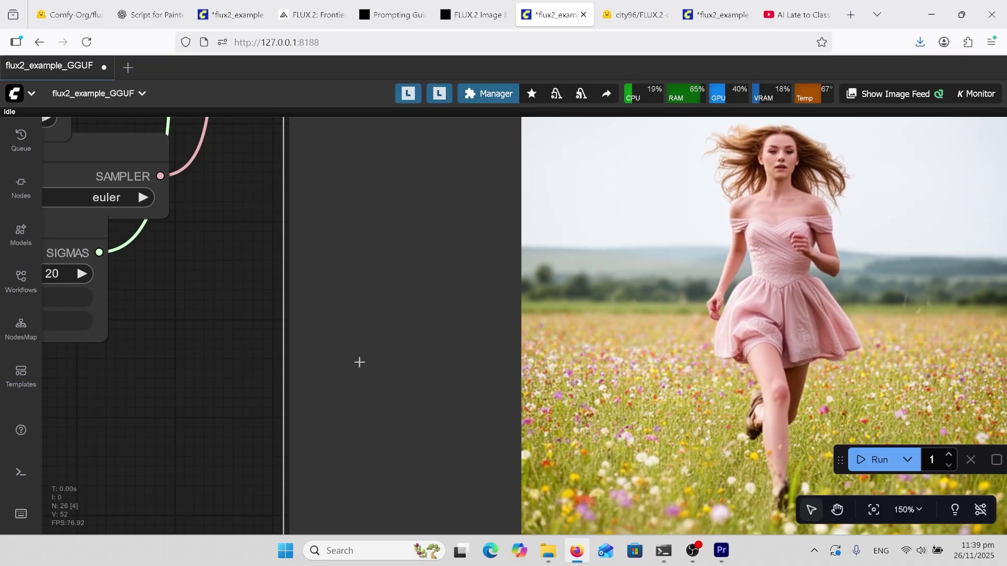
pyautogui.scroll(-4, 360, 360)
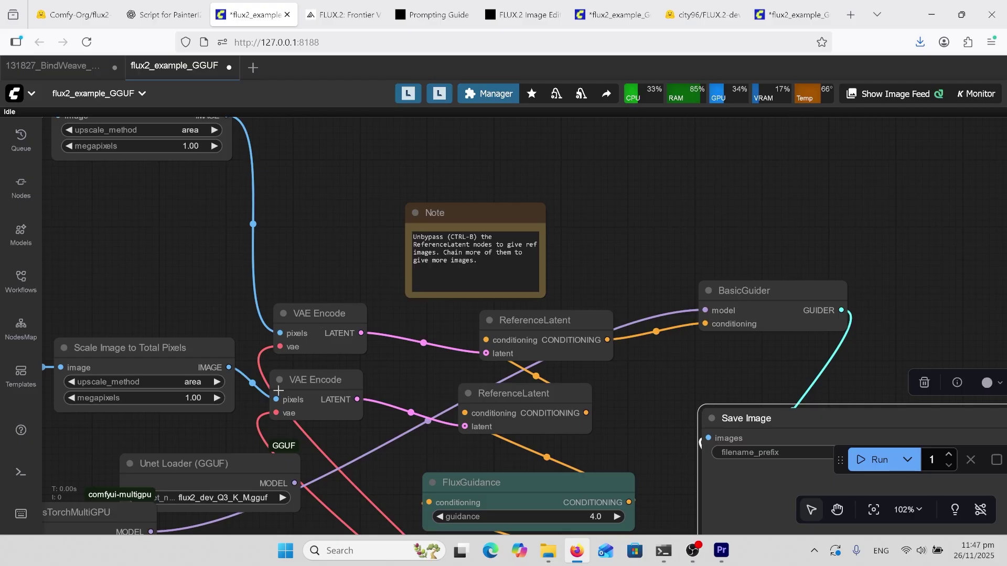
pyautogui.moveTo(335, 298); pyautogui.dragTo(386, 304)
pyautogui.hscroll(-10, 447, 329)
pyautogui.scroll(2, 447, 329)
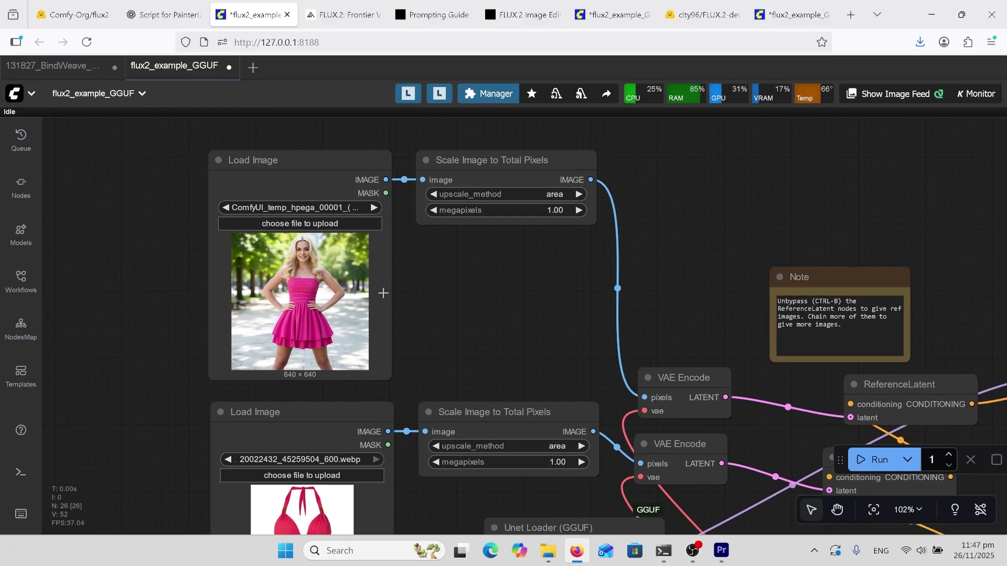
pyautogui.scroll(-5, 424, 323)
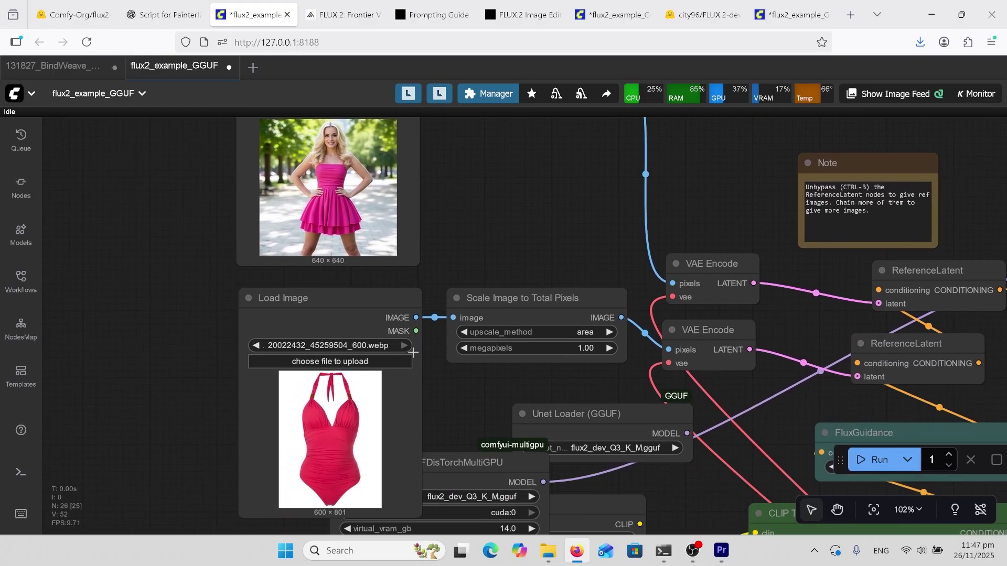
pyautogui.scroll(-2, 429, 387)
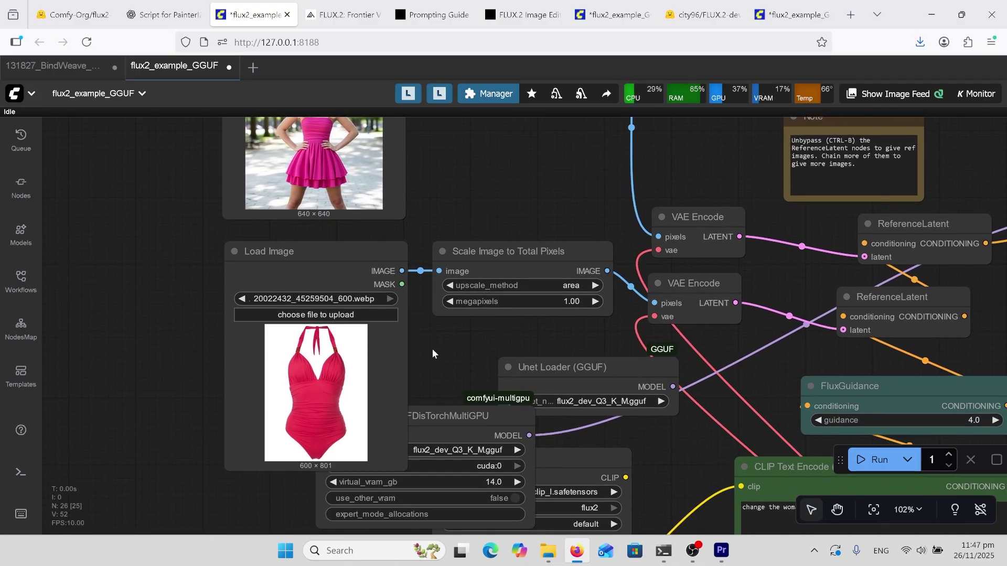
pyautogui.hscroll(4, 410, 334)
pyautogui.scroll(-1, 410, 333)
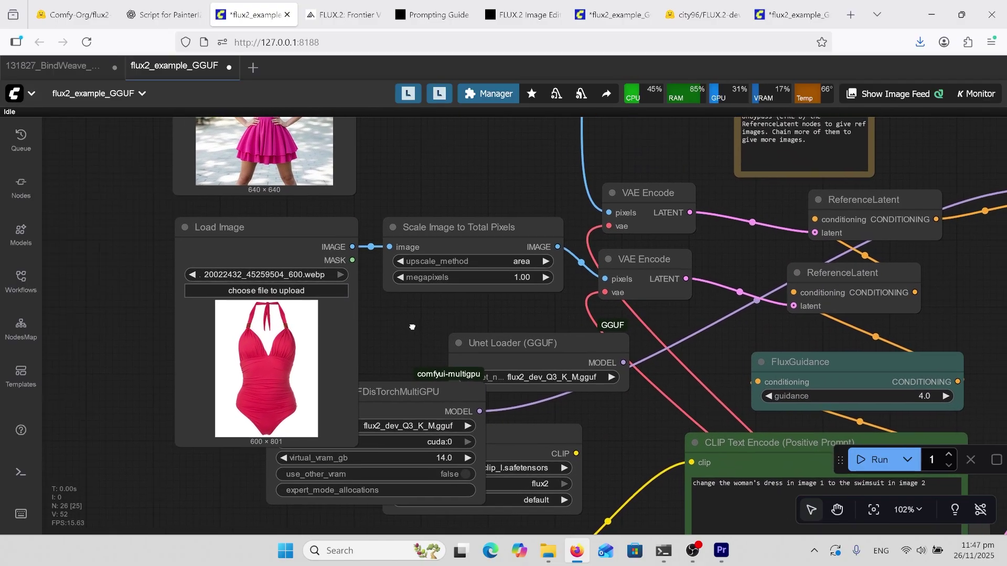
pyautogui.hscroll(4, 431, 314)
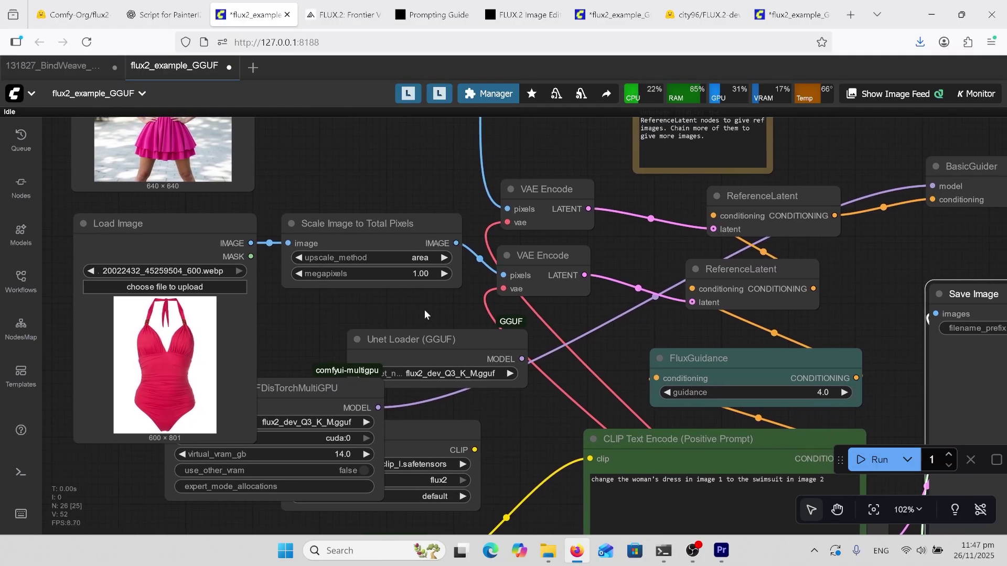
pyautogui.hscroll(3, 481, 328)
pyautogui.hscroll(1, 508, 317)
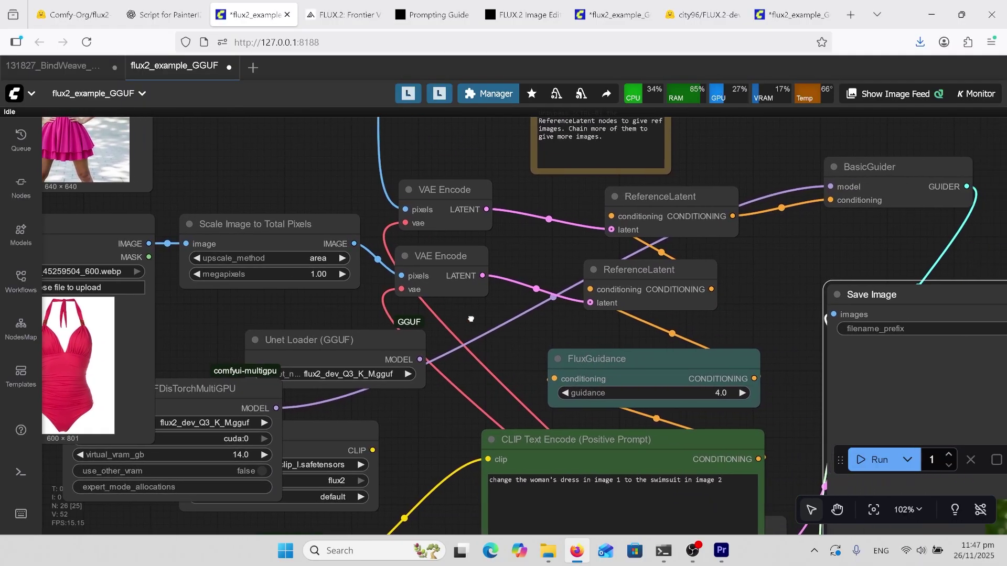
pyautogui.hscroll(3, 472, 310)
pyautogui.scroll(-2, 471, 311)
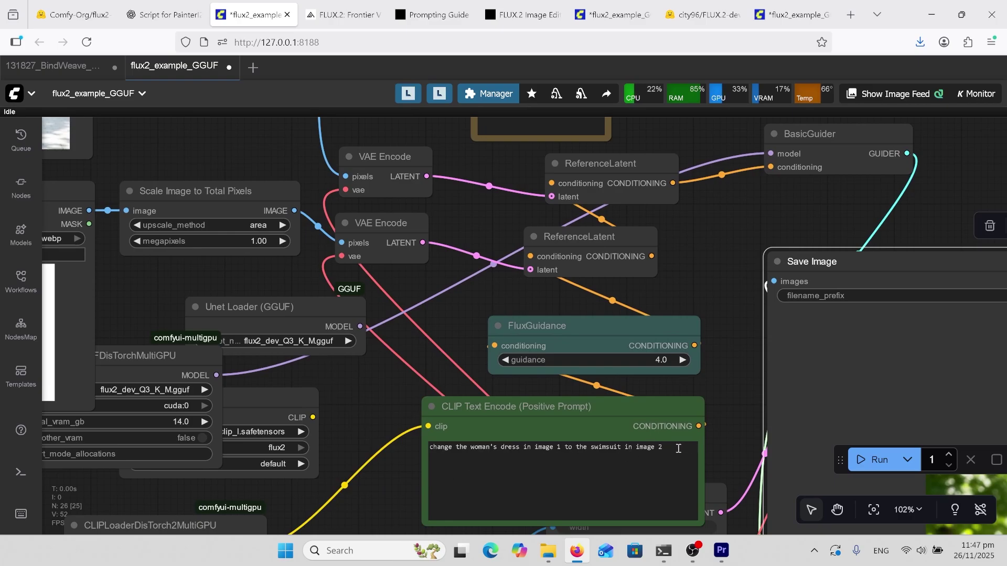
# Pan and zoom to the Save Image preview of the woman in the red swimsuit.
pyautogui.moveTo(708, 389); pyautogui.dragTo(397, 239)
pyautogui.hscroll(10, 442, 287)
pyautogui.scroll(-5, 442, 286)
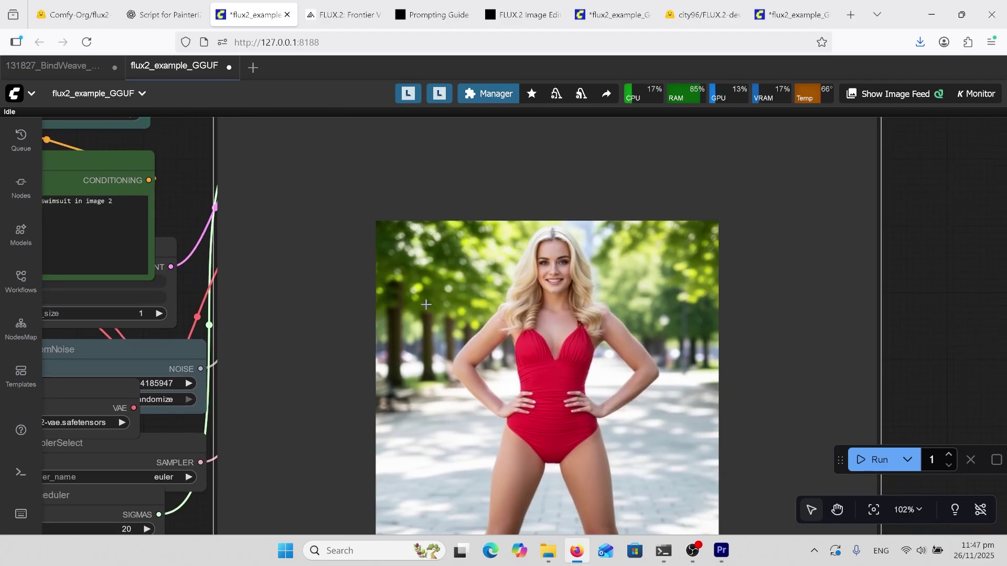
pyautogui.keyDown('ctrl'); pyautogui.scroll(2, 334, 323); pyautogui.keyUp('ctrl')
pyautogui.hscroll(5, 227, 254)
pyautogui.scroll(-4, 227, 253)
pyautogui.keyDown('ctrl'); pyautogui.scroll(4, 356, 328); pyautogui.keyUp('ctrl')
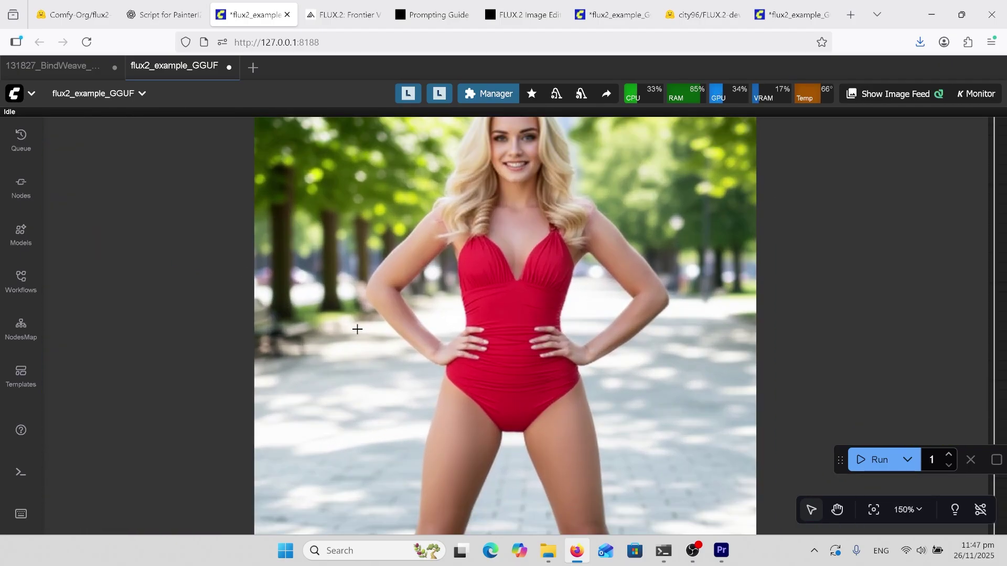
pyautogui.keyDown('ctrl'); pyautogui.scroll(-15, 357, 329); pyautogui.keyUp('ctrl')
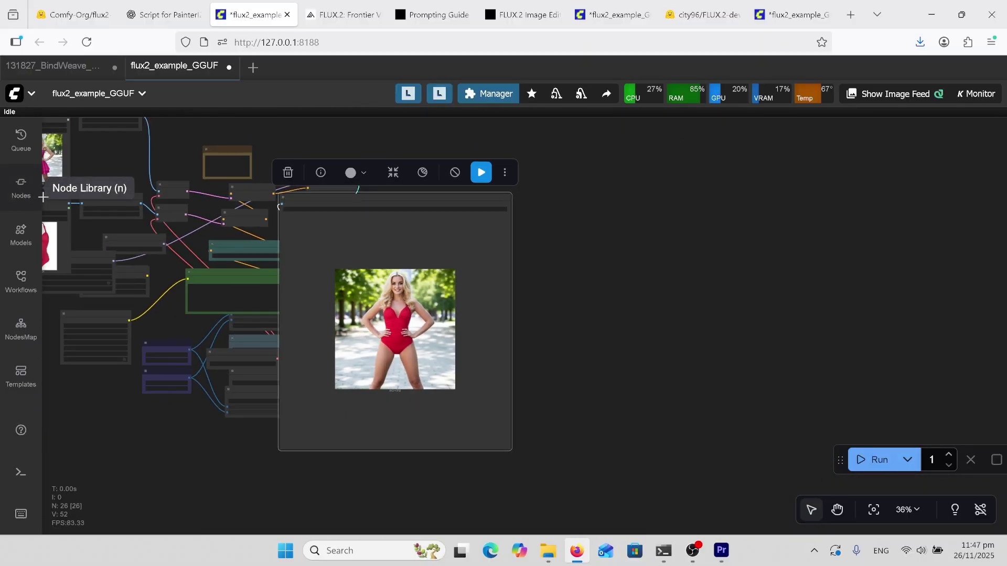
# Place the swimsuit reference Load Image node right beside the generated result.
pyautogui.moveTo(44, 197); pyautogui.dragTo(310, 285)
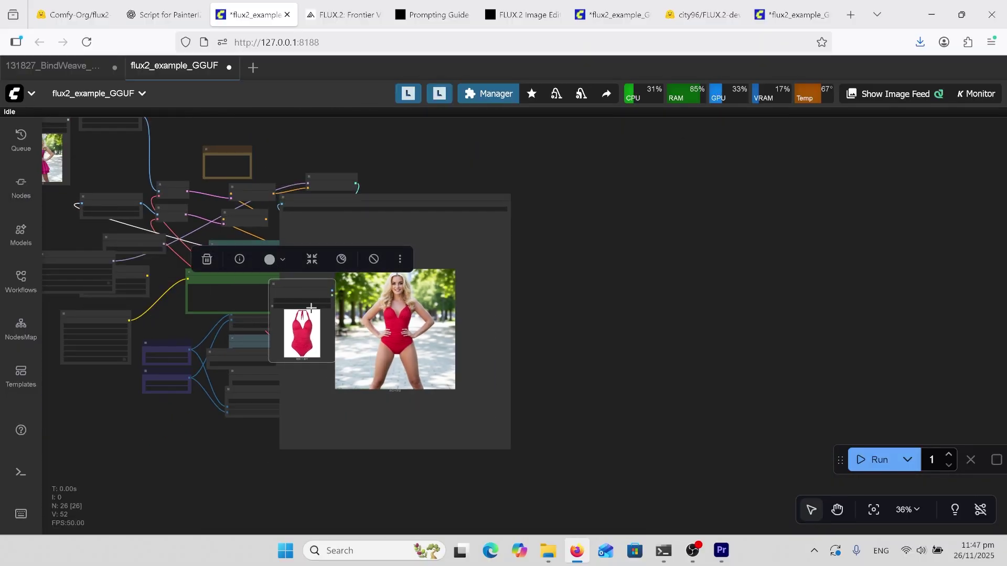
pyautogui.keyDown('ctrl'); pyautogui.scroll(6, 316, 304); pyautogui.keyUp('ctrl')
pyautogui.scroll(6, 316, 305)
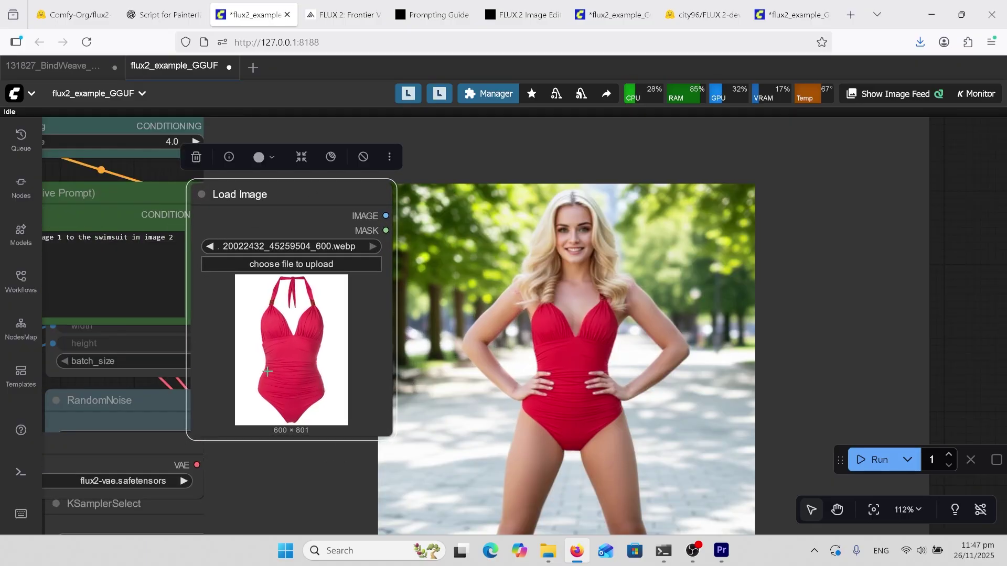
pyautogui.scroll(6, 399, 441)
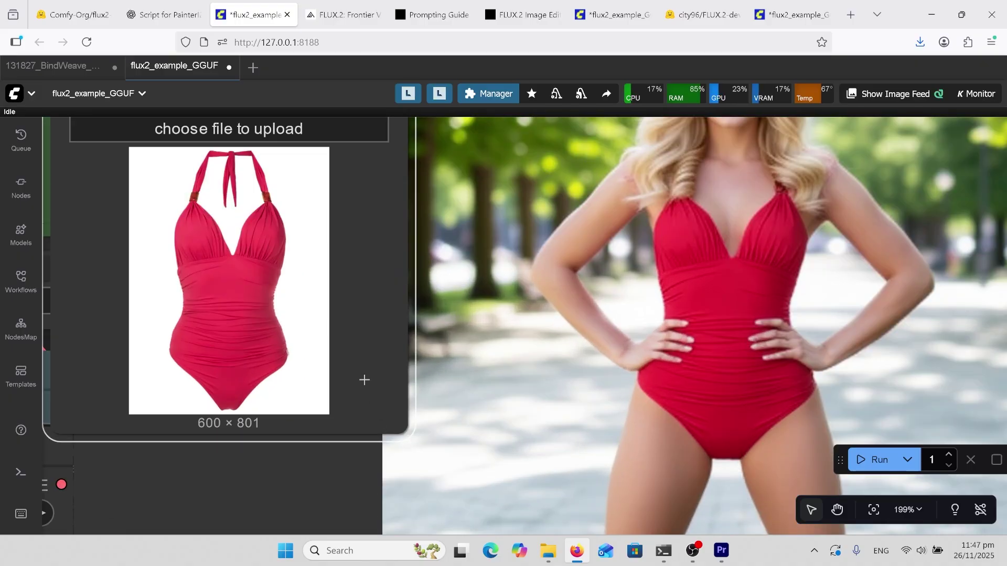
pyautogui.scroll(2, 391, 424)
pyautogui.moveTo(400, 431); pyautogui.dragTo(421, 440)
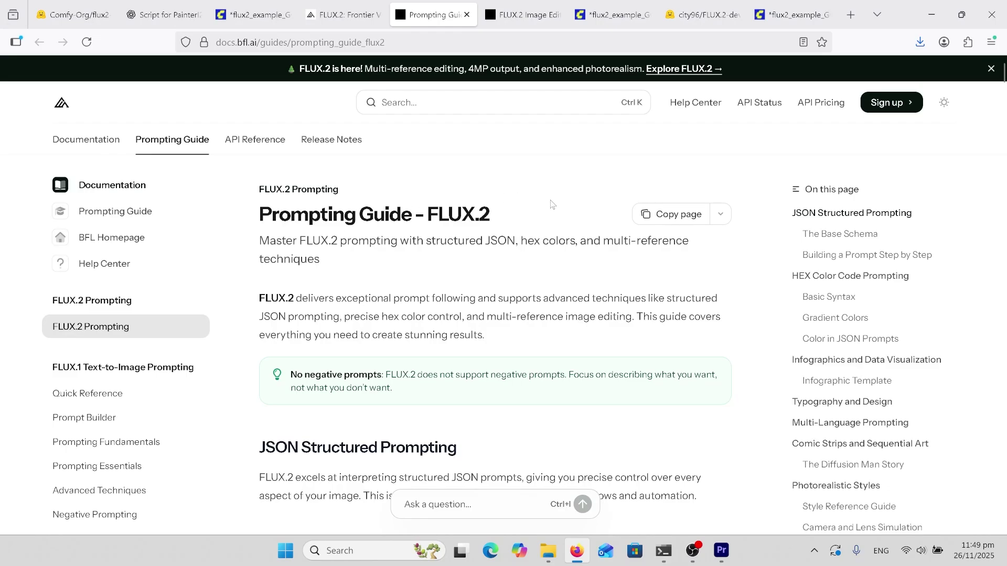
# Scroll the Prompting Guide down to the Step 1 coffee-mug JSON prompt example.
pyautogui.scroll(-4, 545, 260)
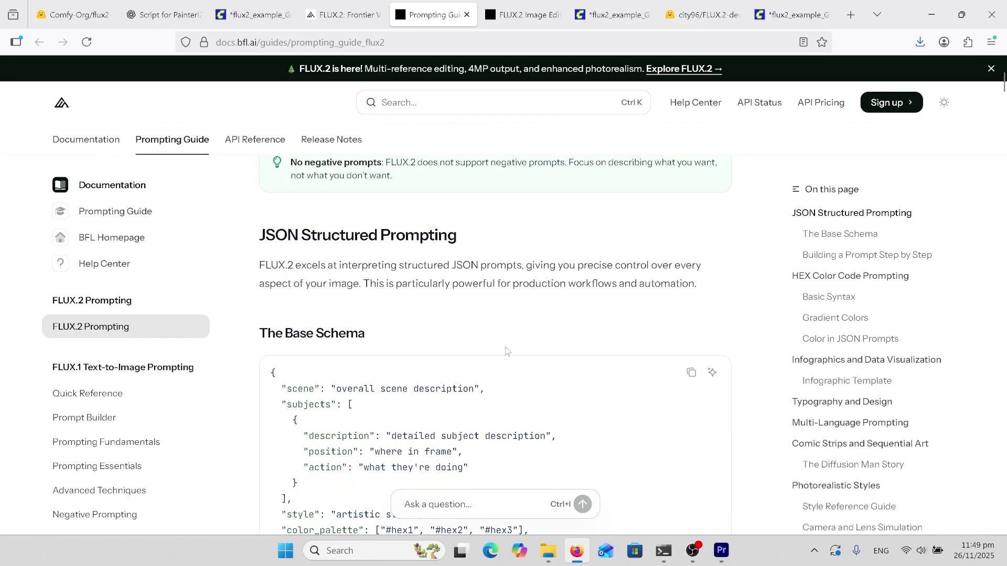
pyautogui.scroll(-3, 507, 351)
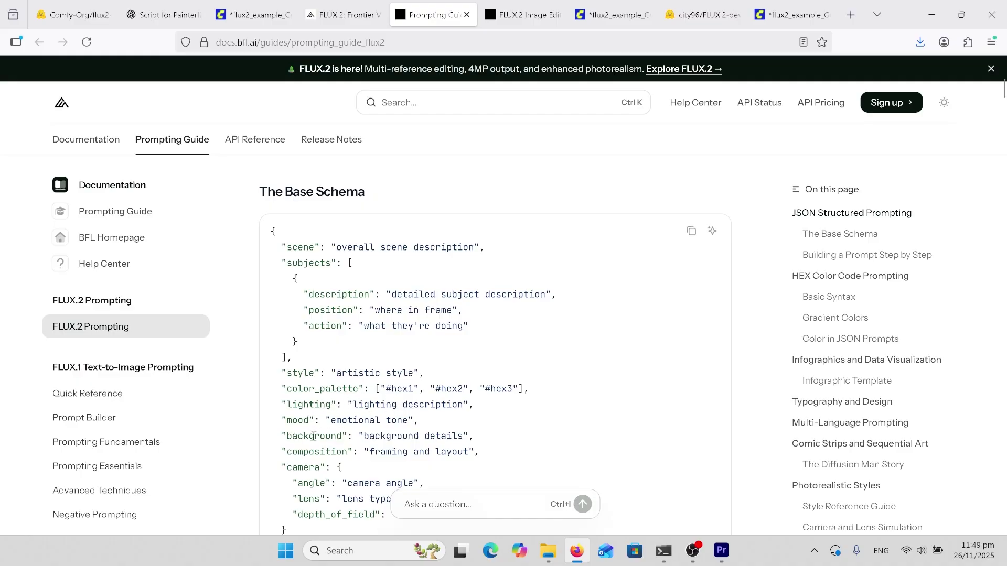
pyautogui.scroll(-5, 440, 420)
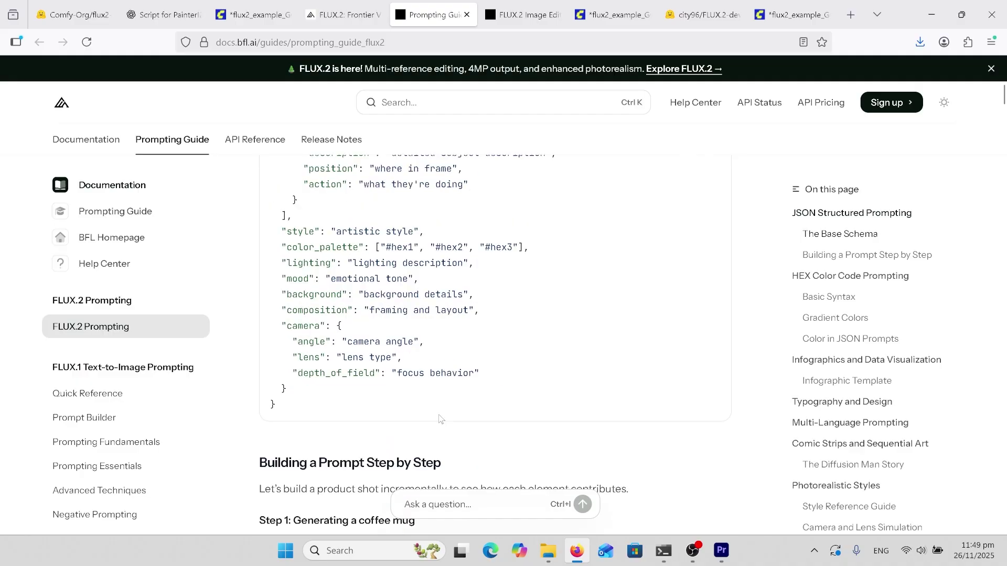
pyautogui.scroll(-5, 367, 367)
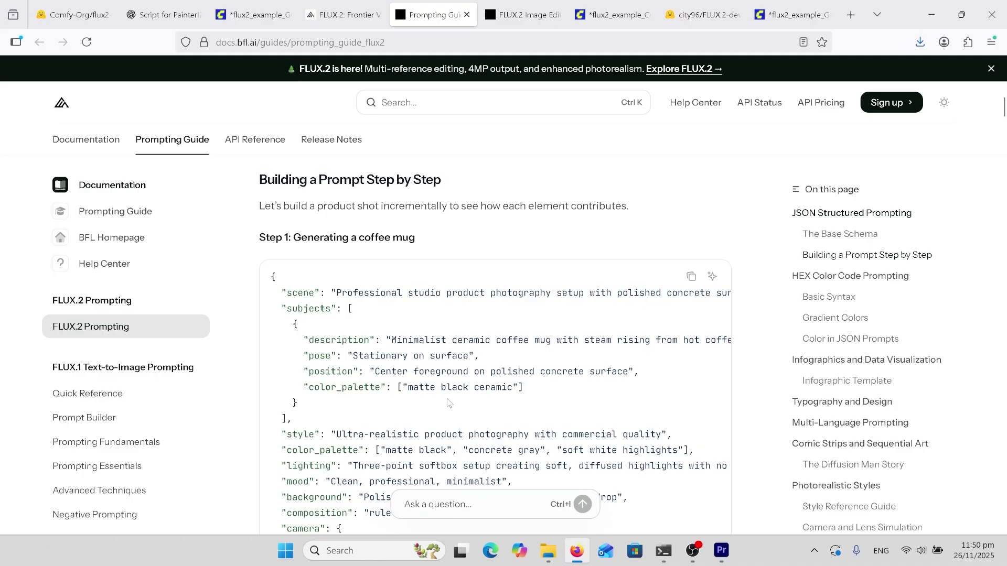
pyautogui.scroll(-3, 448, 403)
pyautogui.scroll(3, 597, 285)
pyautogui.scroll(-3, 494, 350)
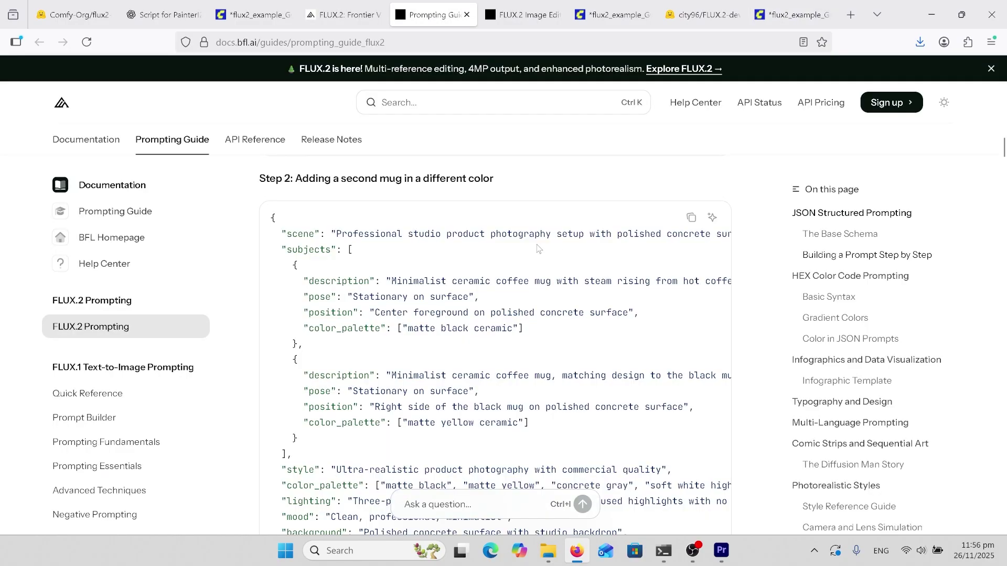
# Scroll the Prompting Guide down to the Step 3 black and yellow mugs with red steam.
pyautogui.scroll(-10, 538, 247)
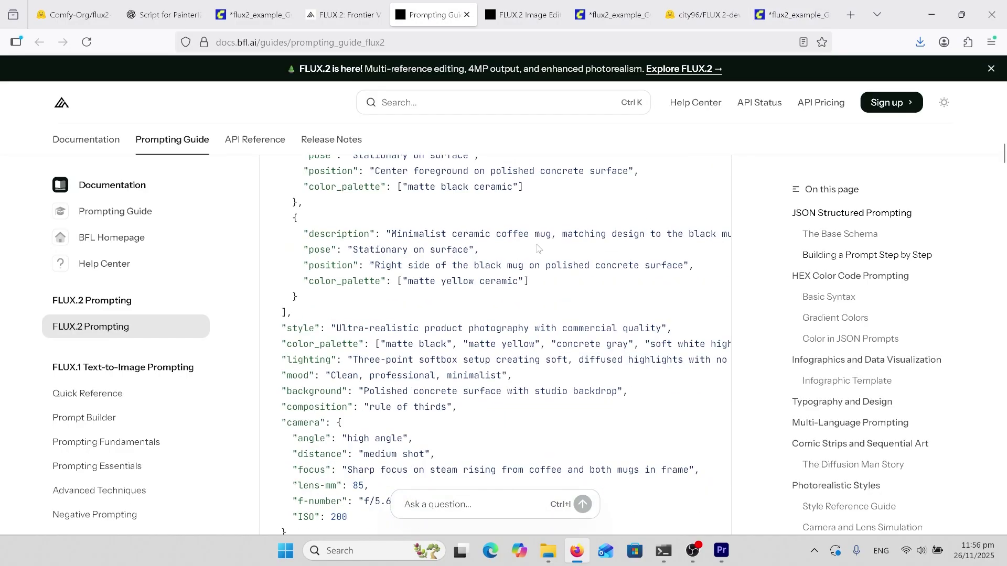
pyautogui.scroll(-4, 560, 242)
pyautogui.scroll(-3, 569, 251)
pyautogui.scroll(-12, 569, 250)
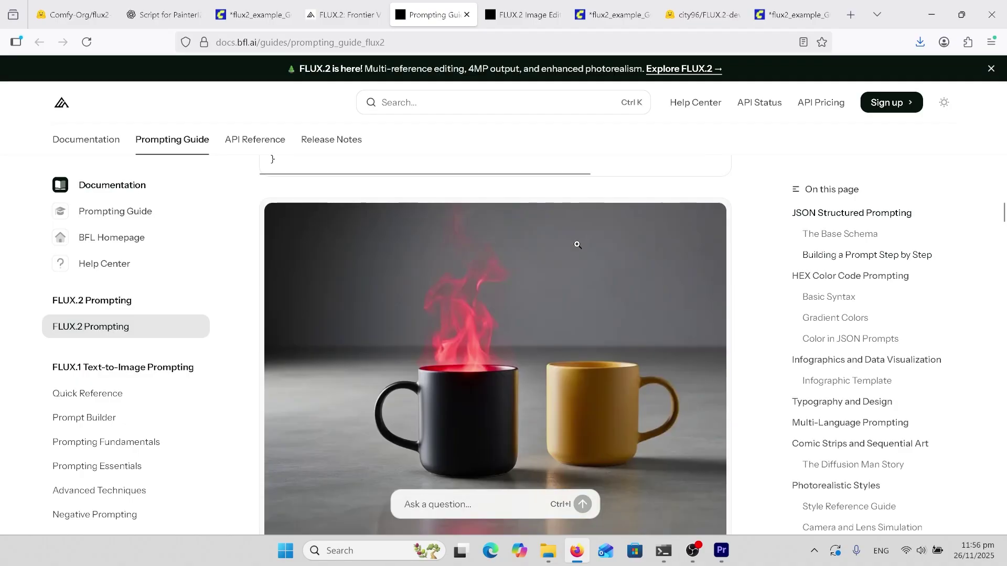
pyautogui.scroll(-8, 576, 245)
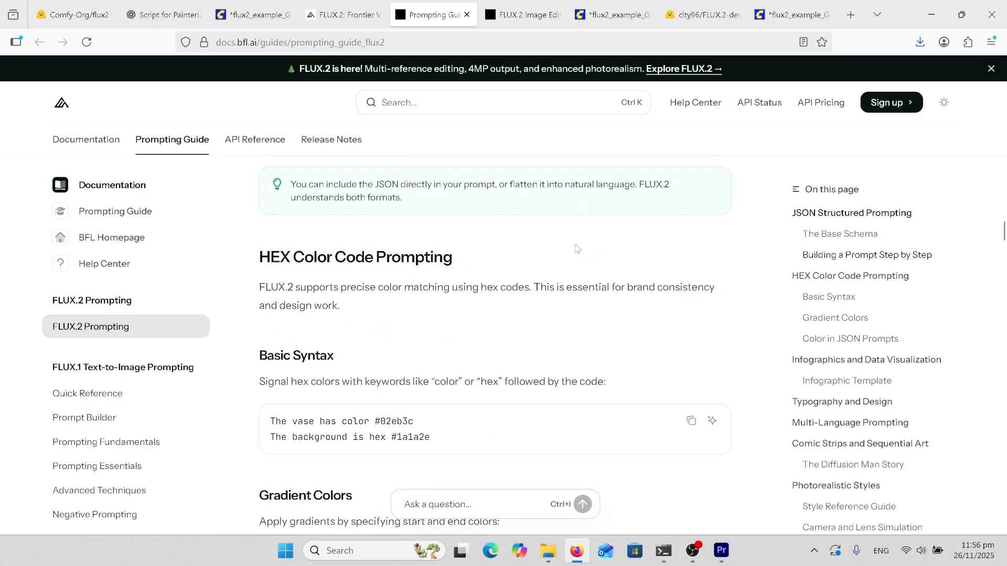
pyautogui.scroll(-1, 566, 247)
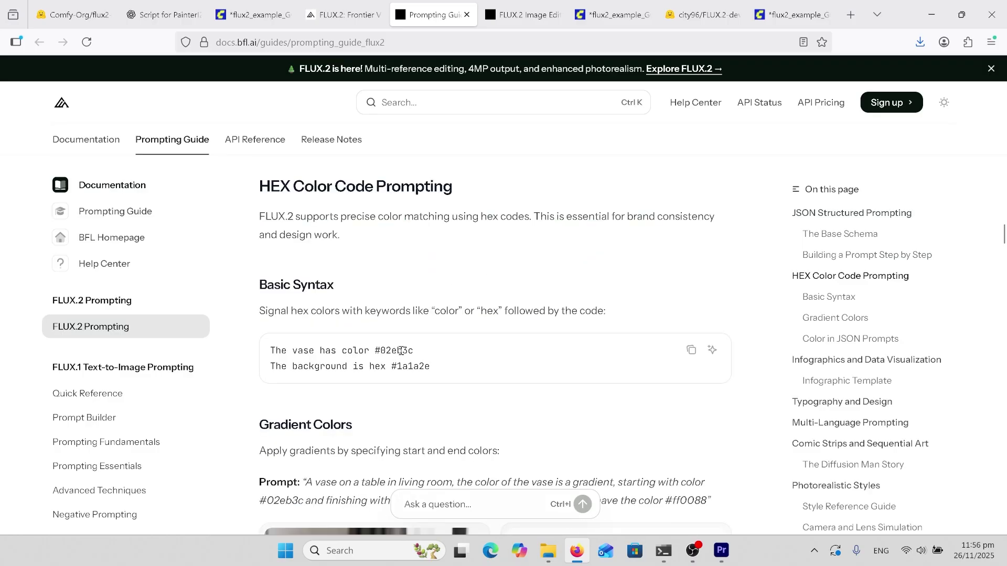
pyautogui.scroll(-3, 431, 334)
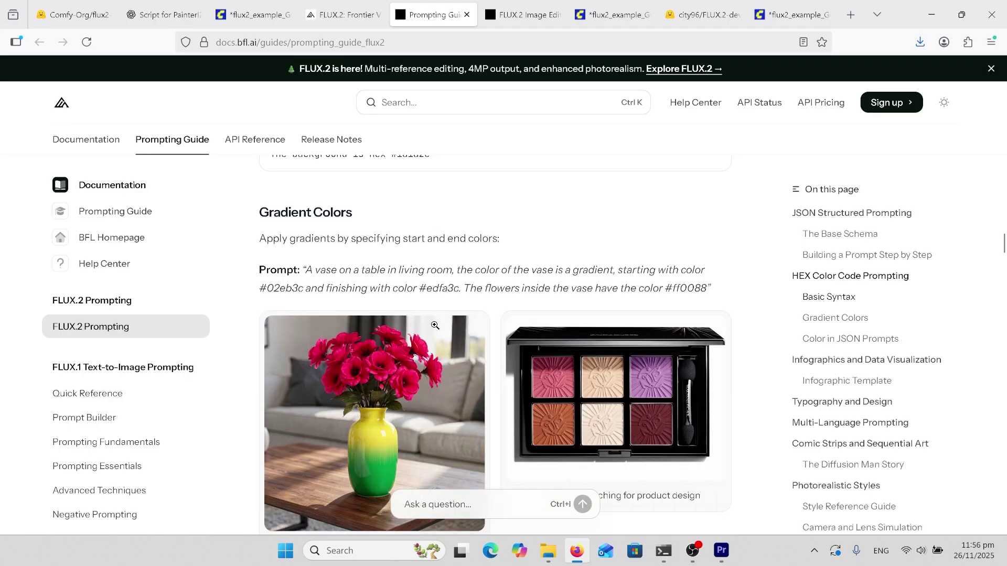
pyautogui.scroll(-2, 435, 325)
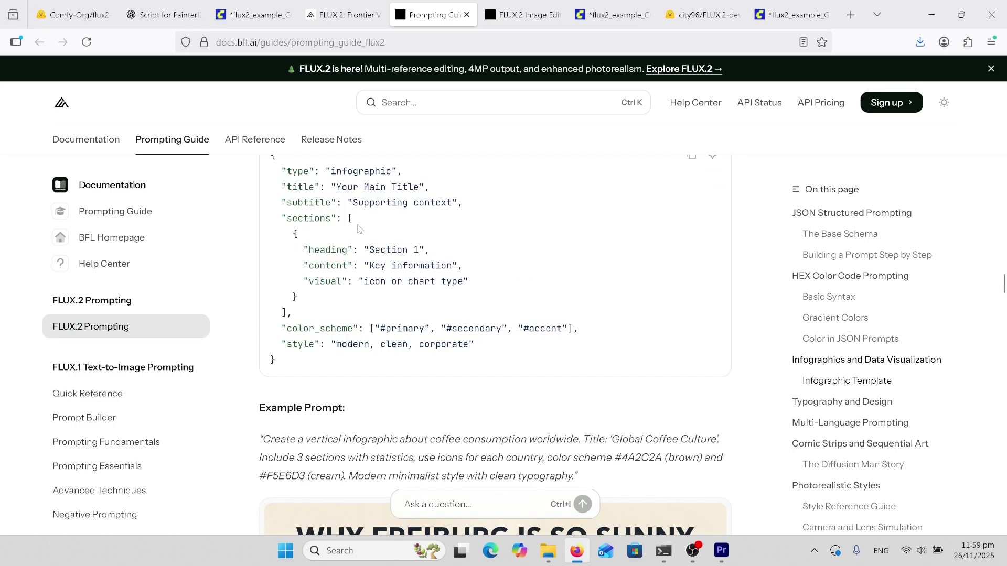
pyautogui.scroll(-1, 395, 354)
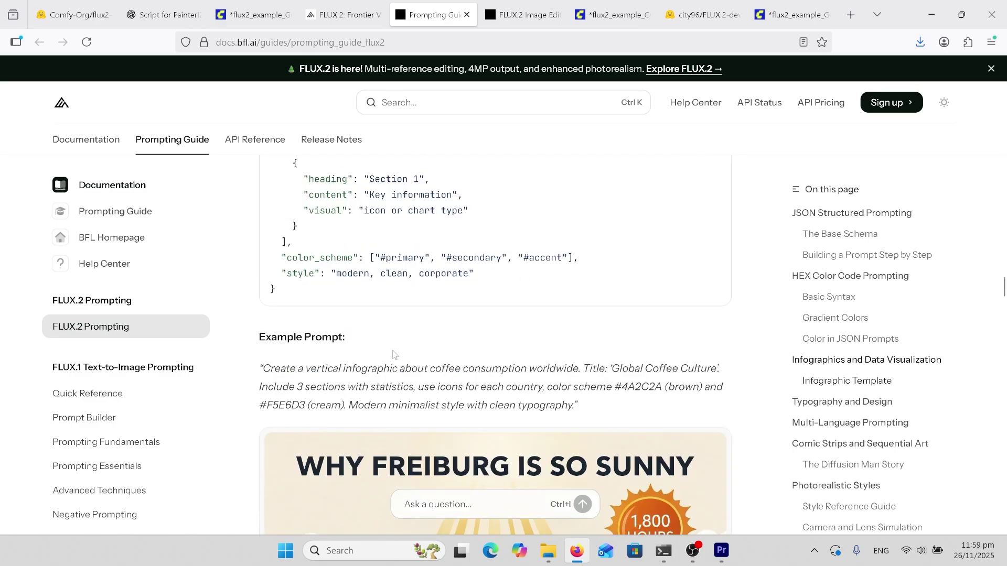
pyautogui.scroll(-4, 424, 346)
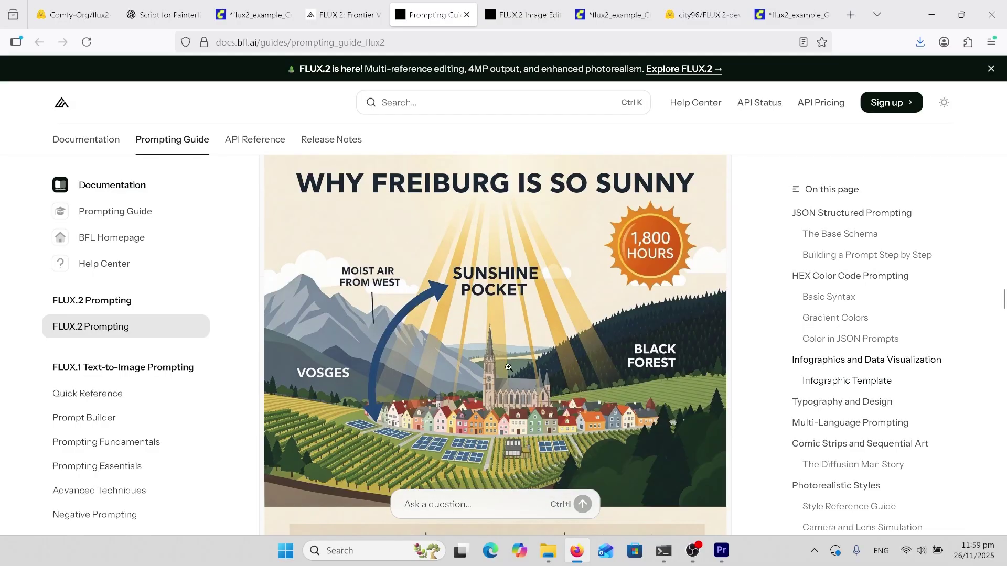
pyautogui.scroll(-1, 556, 383)
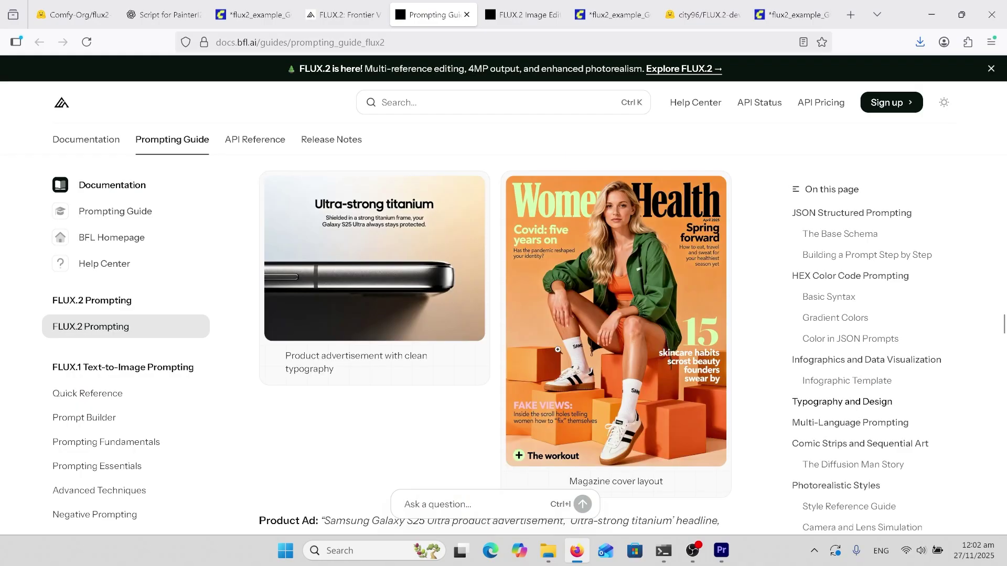
pyautogui.scroll(-3, 587, 357)
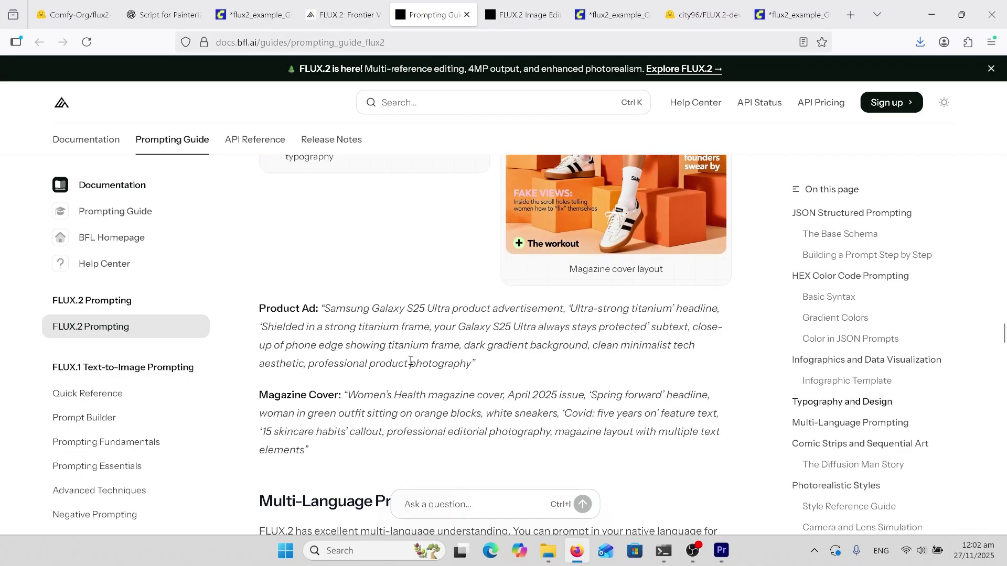
pyautogui.scroll(-3, 474, 364)
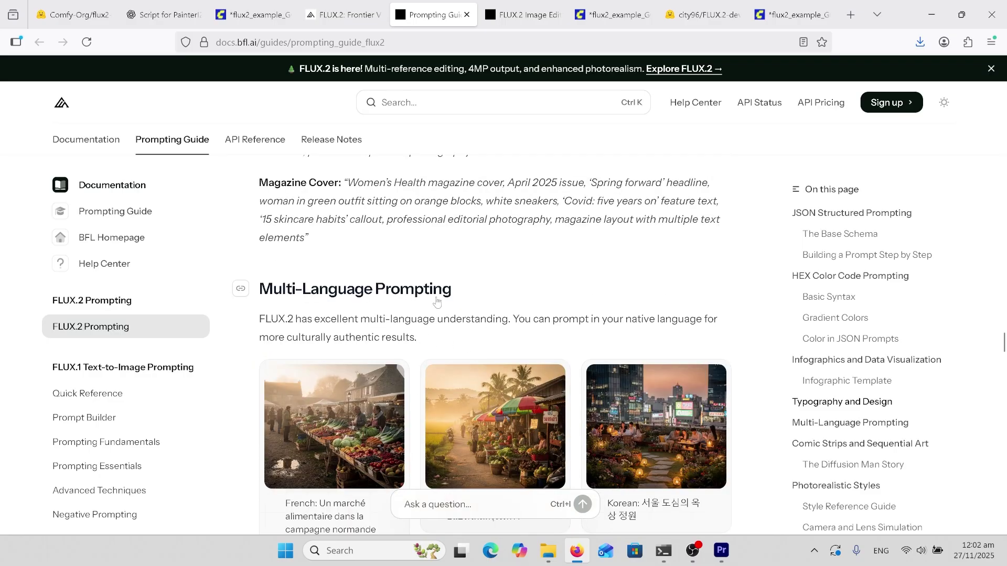
# Scroll to the Diffusion Man comic and expand its Panel 1 and Panel 2 prompt texts.
pyautogui.scroll(-1, 377, 344)
pyautogui.scroll(-8, 377, 344)
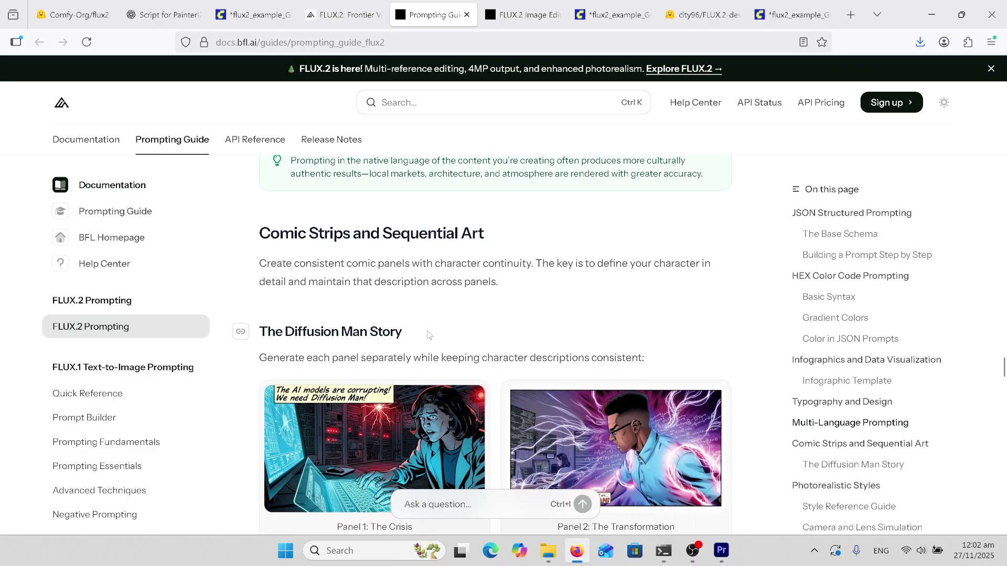
pyautogui.scroll(-2, 430, 336)
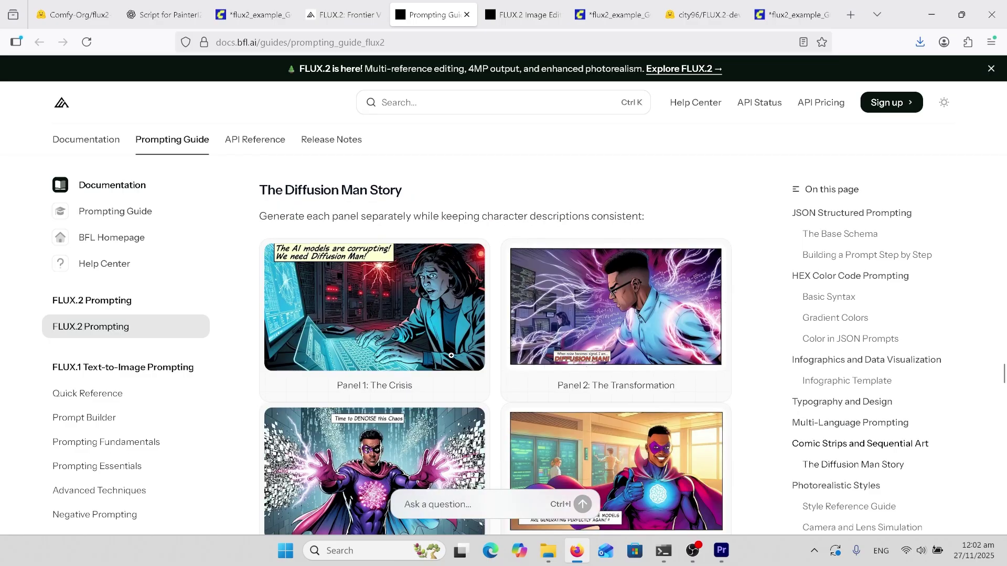
pyautogui.scroll(-3, 567, 388)
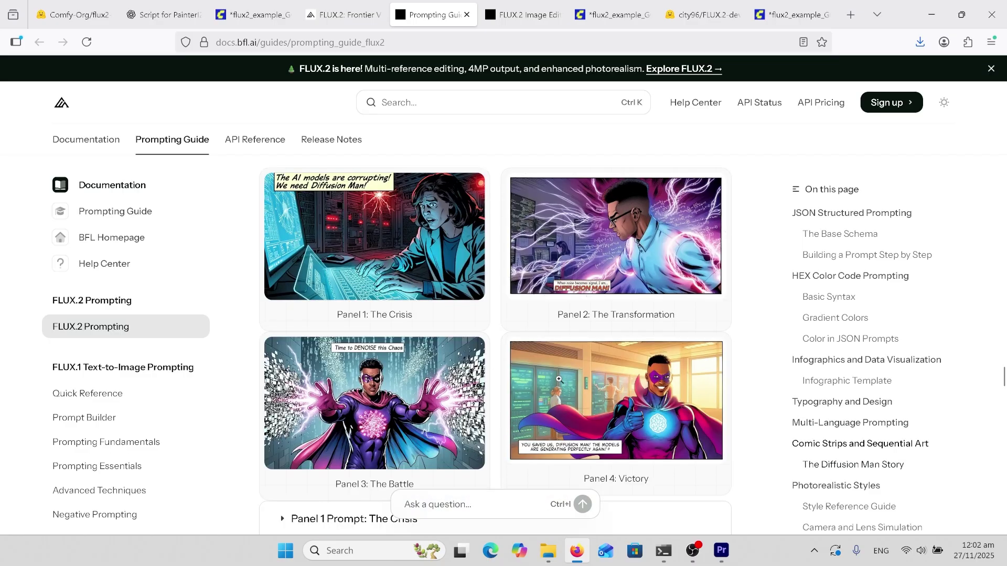
pyautogui.click(401, 389)
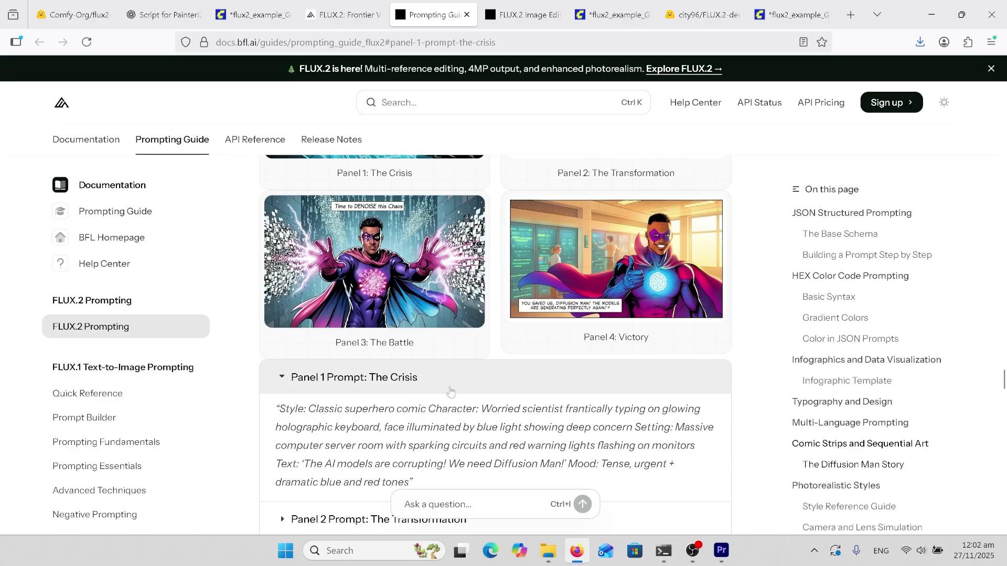
pyautogui.scroll(-2, 407, 385)
pyautogui.click(408, 384)
pyautogui.scroll(-5, 472, 380)
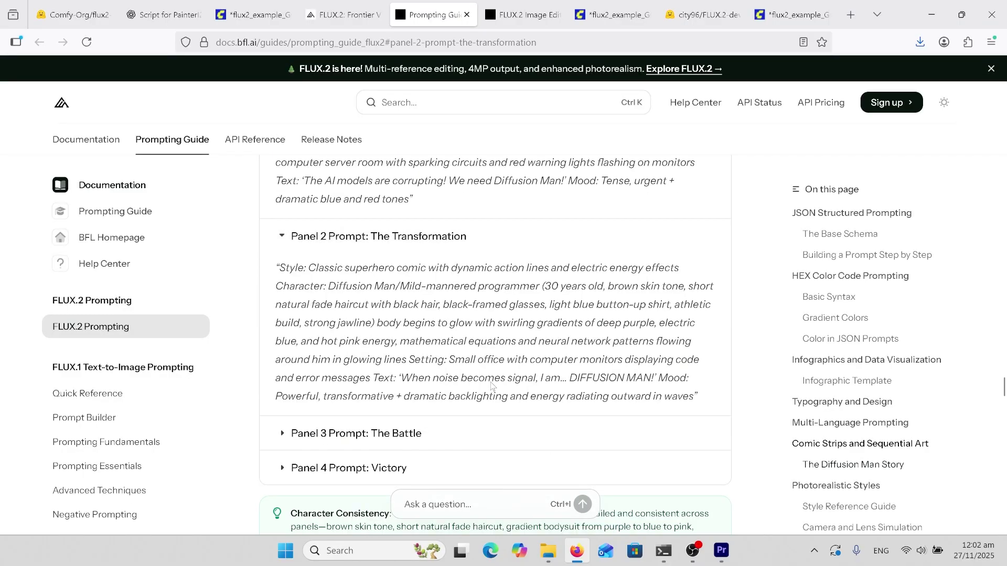
pyautogui.scroll(-5, 334, 203)
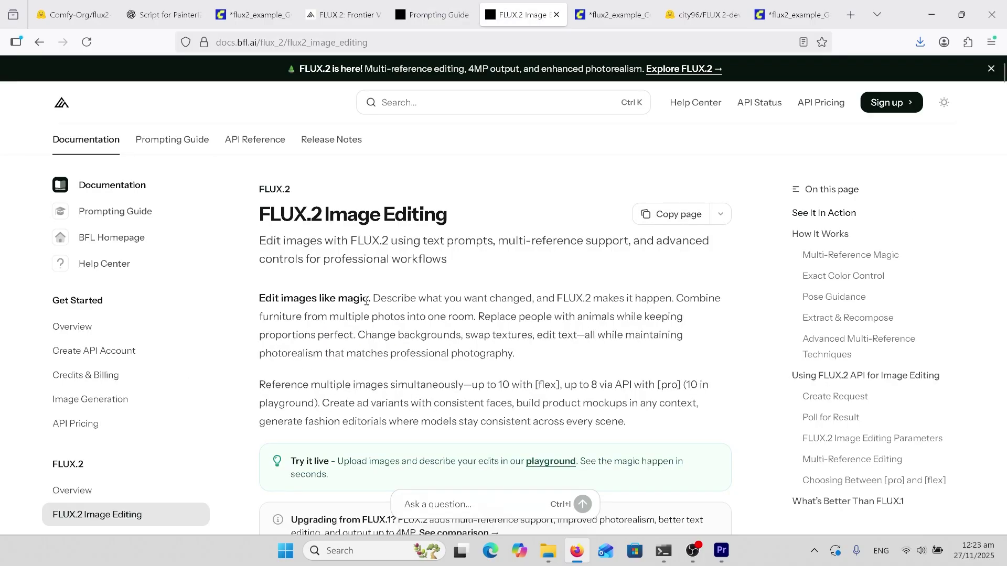
# Scroll the FLUX.2 Image Editing page down to the [pro] versus [flex] comparison cards.
pyautogui.scroll(-8, 434, 257)
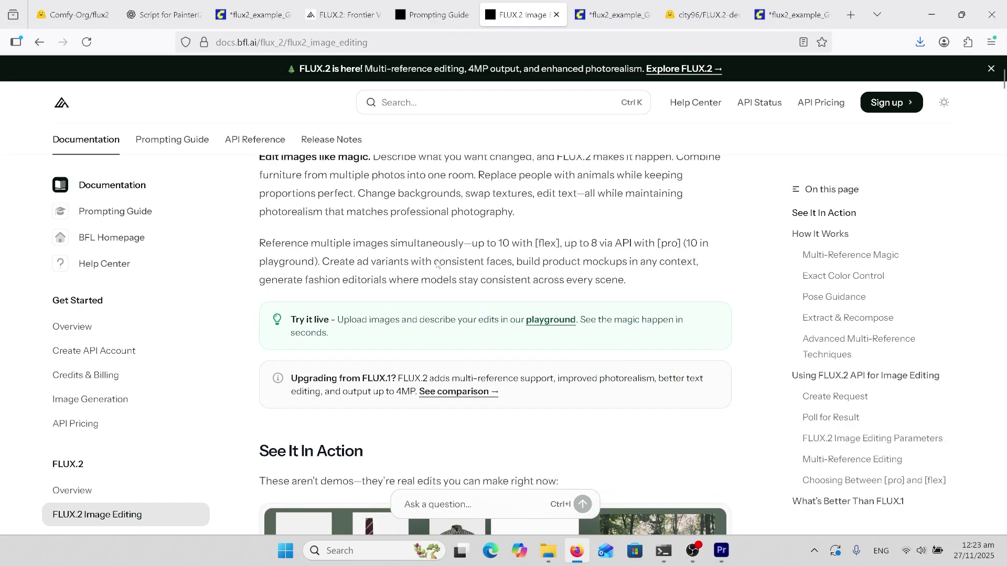
pyautogui.scroll(-5, 528, 327)
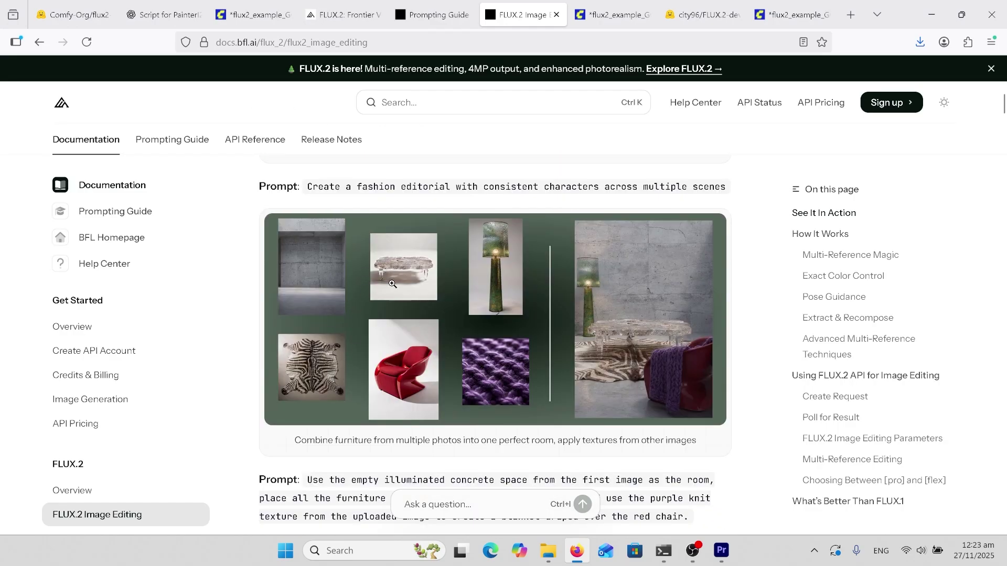
pyautogui.scroll(-1, 440, 368)
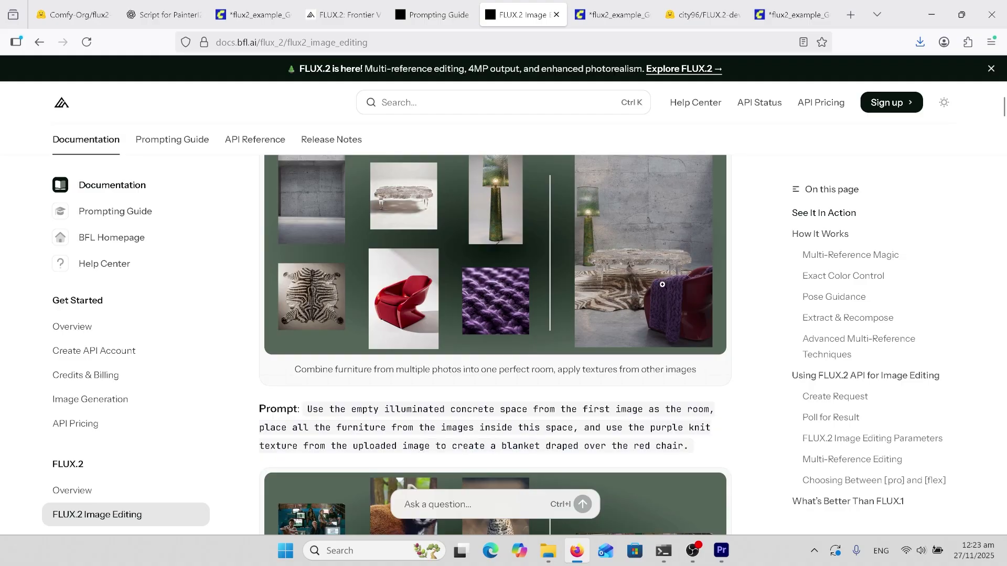
pyautogui.scroll(-2, 595, 281)
pyautogui.scroll(-2, 595, 281)
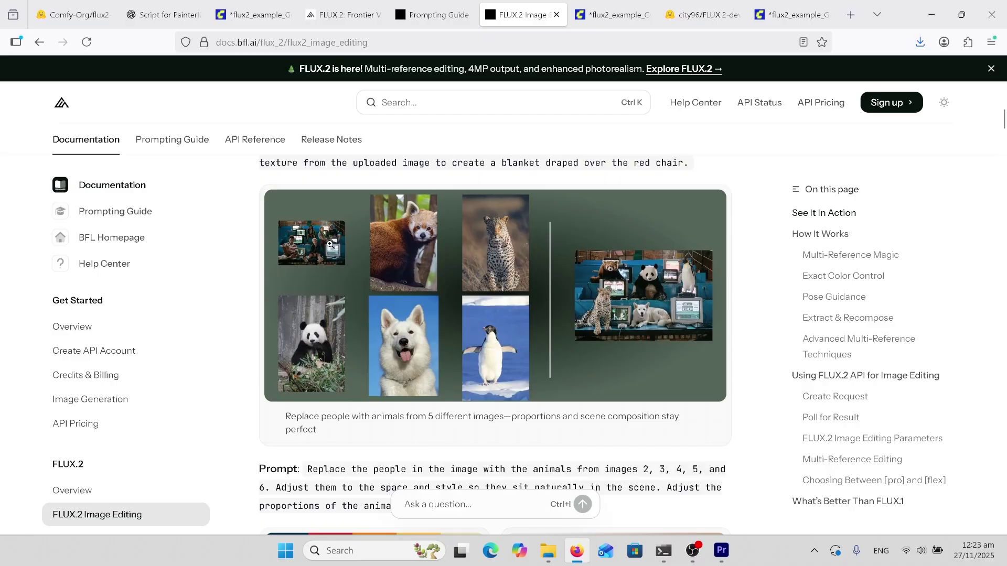
pyautogui.scroll(-1, 340, 325)
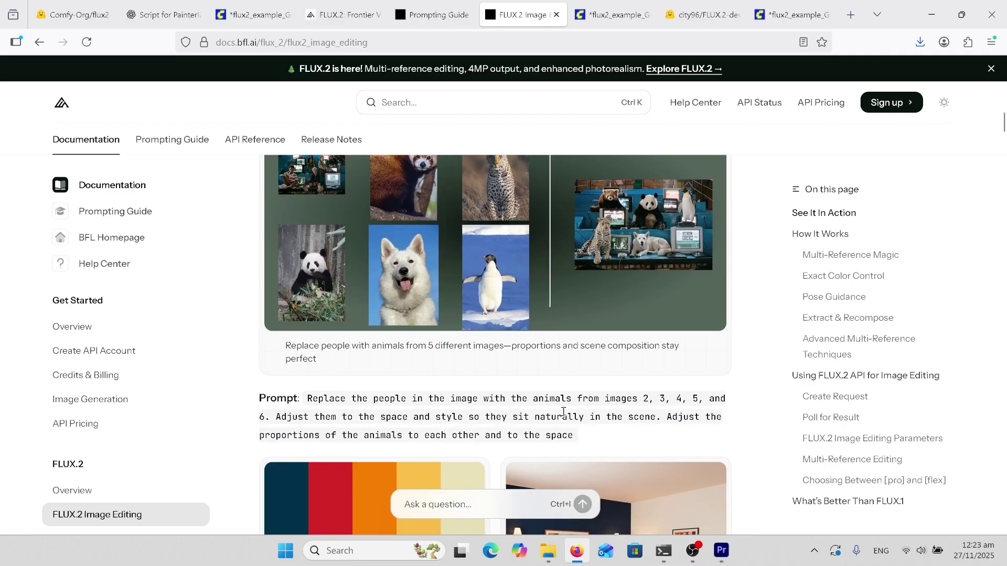
pyautogui.scroll(1, 463, 339)
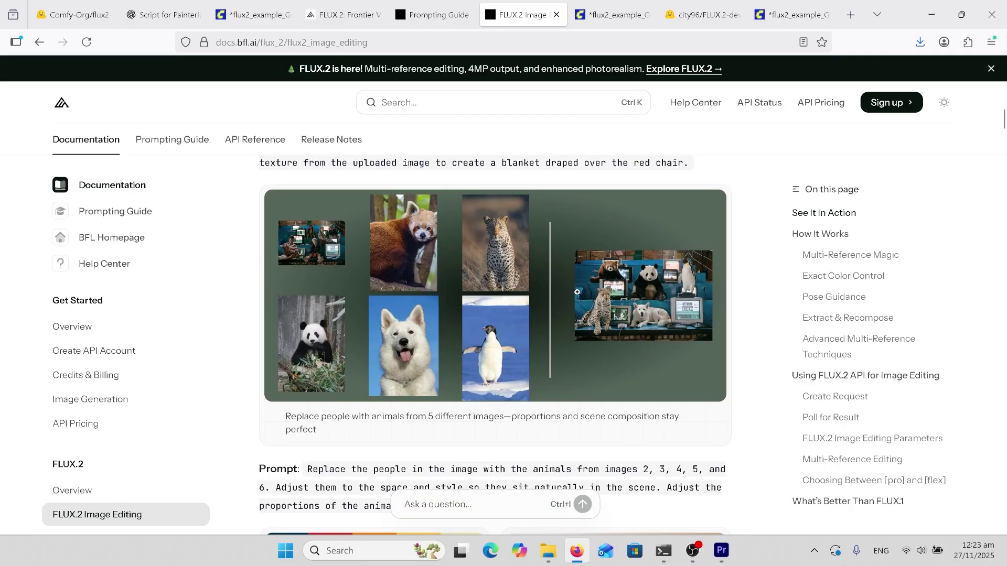
pyautogui.scroll(-4, 577, 308)
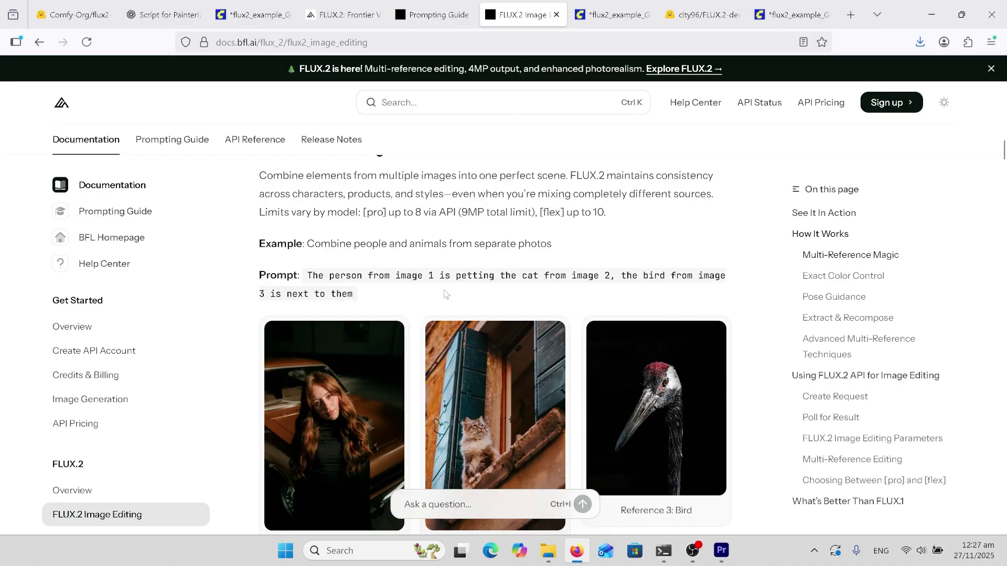
pyautogui.scroll(-1, 453, 294)
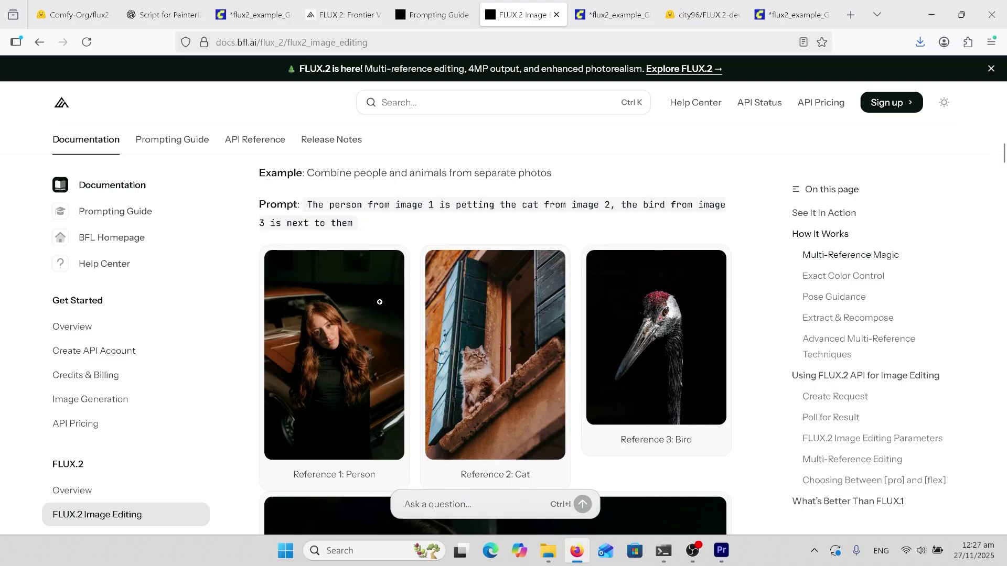
pyautogui.scroll(-6, 350, 308)
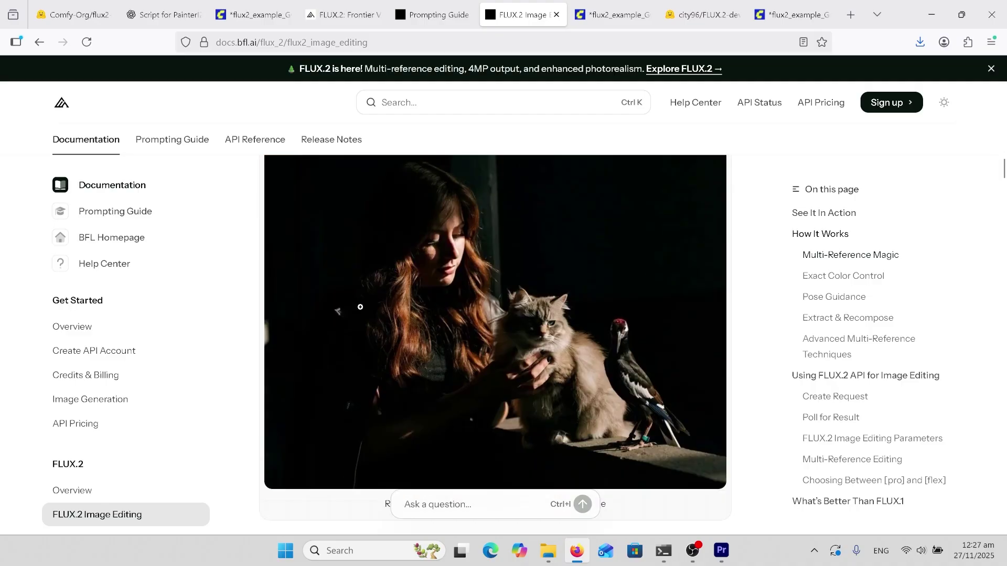
pyautogui.scroll(-5, 367, 306)
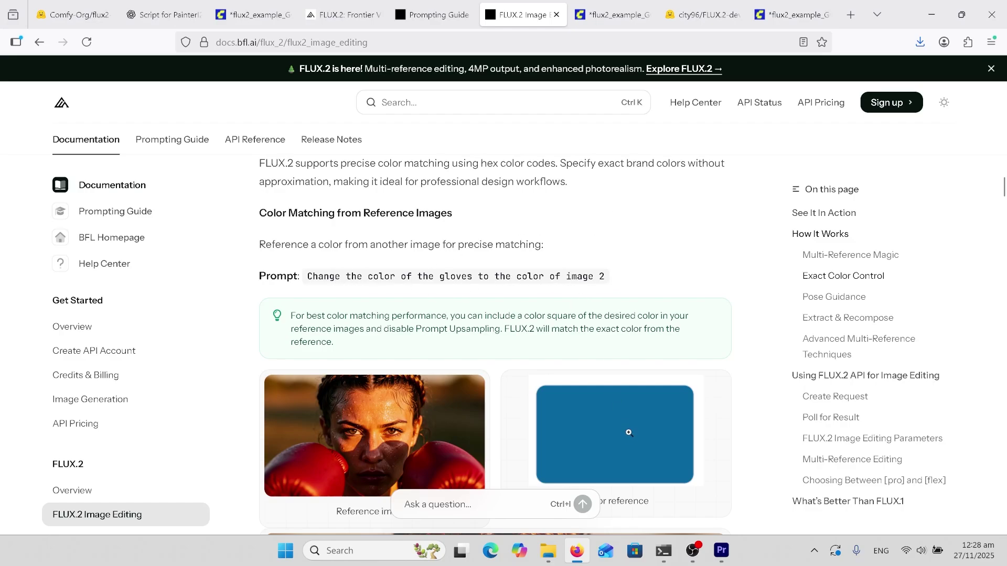
pyautogui.scroll(-3, 603, 361)
pyautogui.scroll(-2, 601, 355)
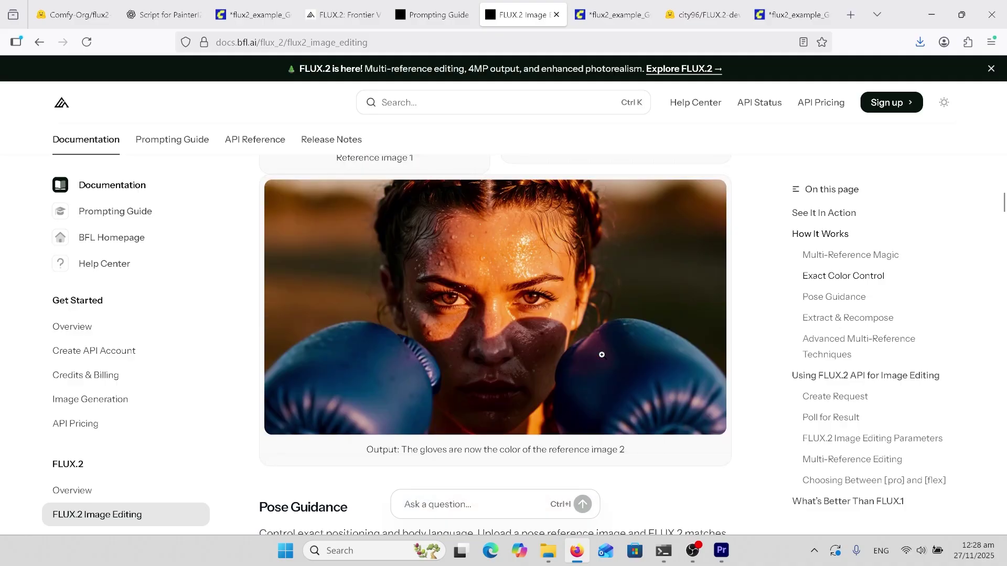
pyautogui.scroll(-4, 614, 325)
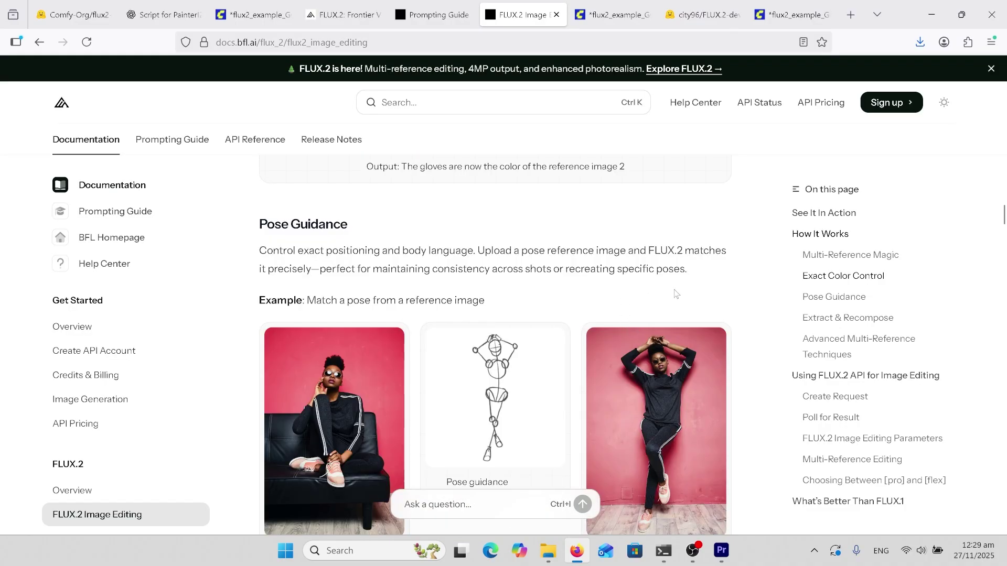
pyautogui.scroll(-5, 406, 313)
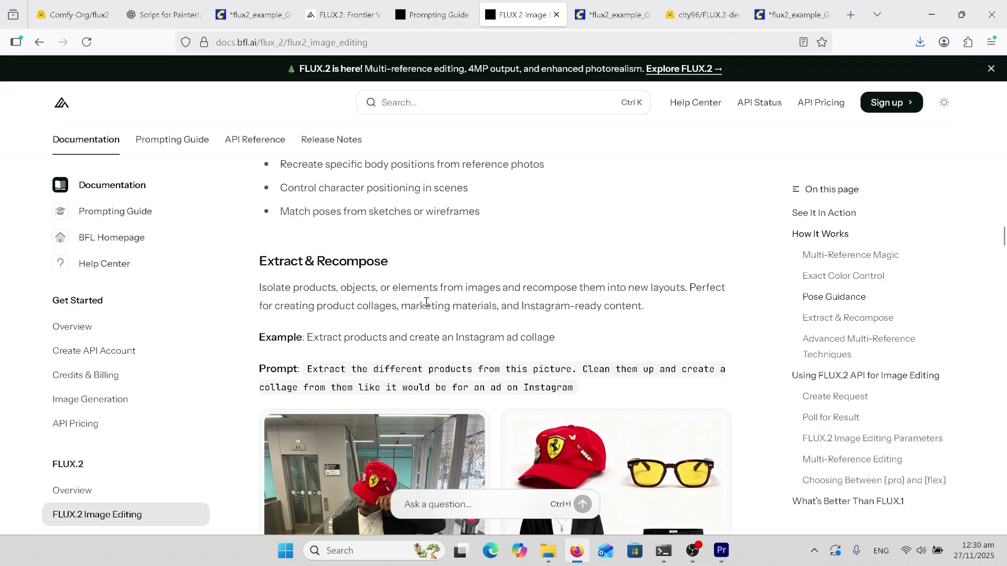
pyautogui.scroll(-8, 426, 299)
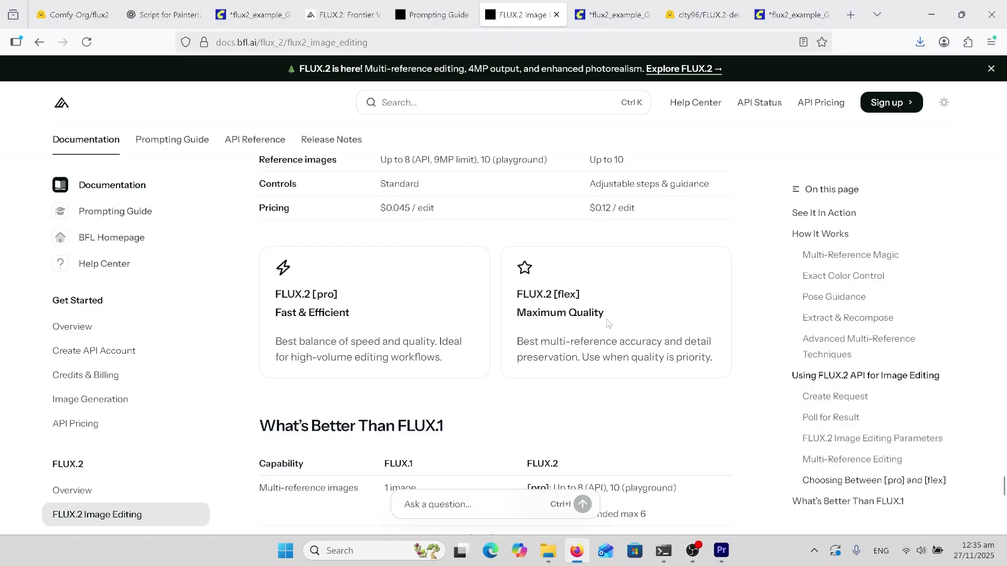
# Highlight the [flex] multi-reference note and feed the lower Load Image through Scale Image and VAE Encode.
pyautogui.moveTo(539, 342); pyautogui.dragTo(581, 354)
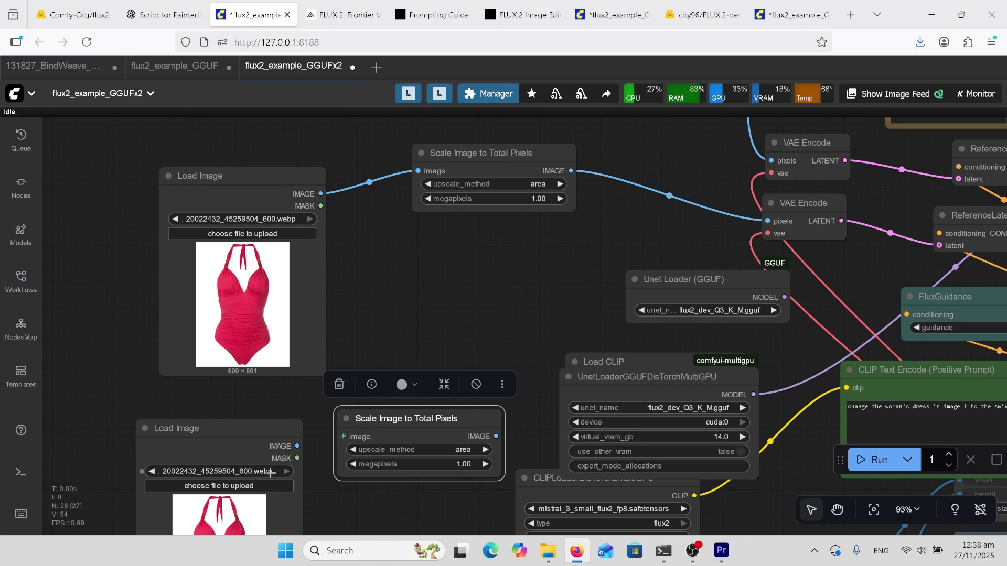
pyautogui.moveTo(297, 446); pyautogui.dragTo(343, 436)
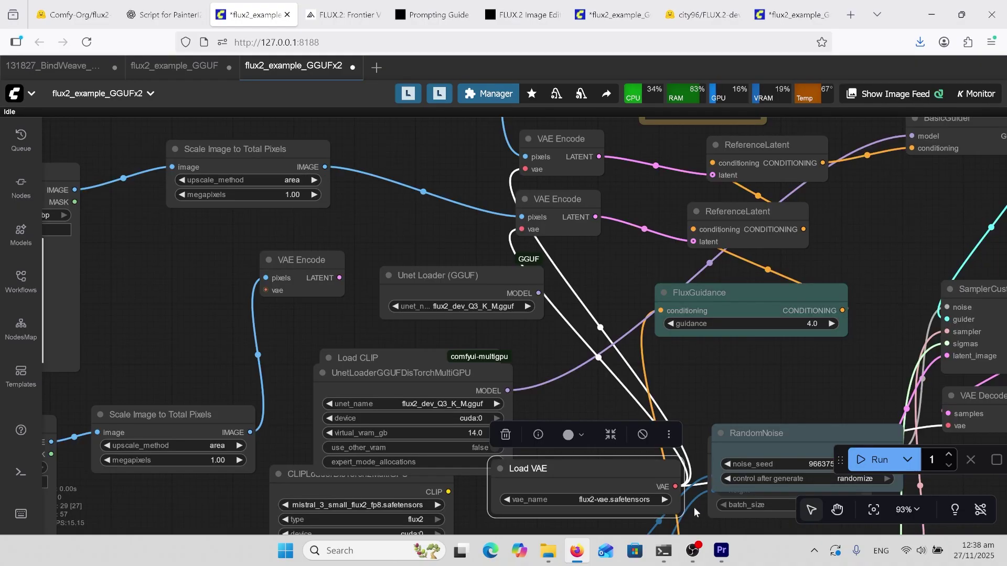
pyautogui.moveTo(675, 487); pyautogui.dragTo(266, 290)
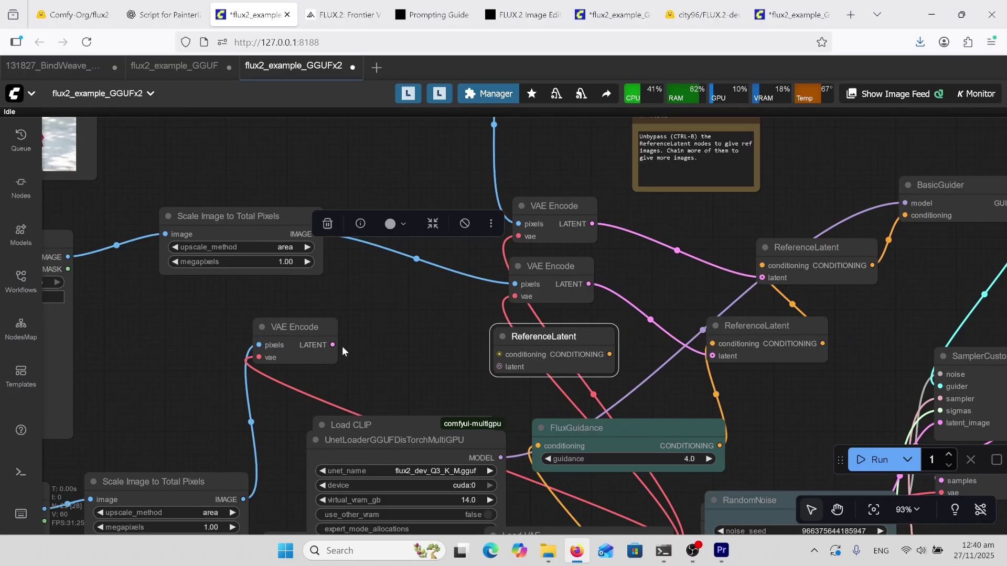
# Chain the new ReferenceLatent between FluxGuidance and the next ReferenceLatent.
pyautogui.moveTo(332, 344); pyautogui.dragTo(498, 367)
pyautogui.moveTo(543, 336); pyautogui.dragTo(471, 338)
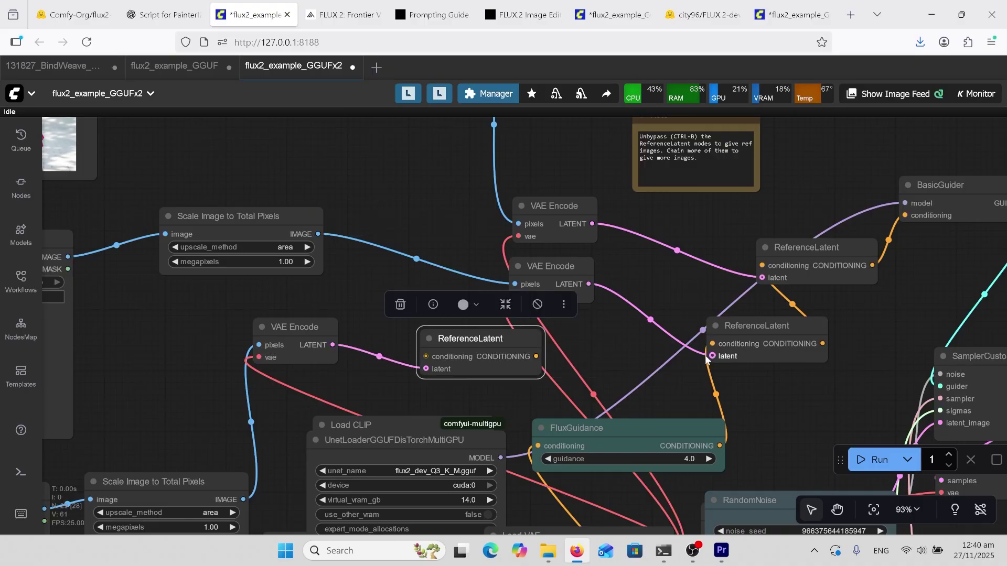
pyautogui.moveTo(712, 344); pyautogui.dragTo(425, 357)
pyautogui.moveTo(536, 356); pyautogui.dragTo(713, 344)
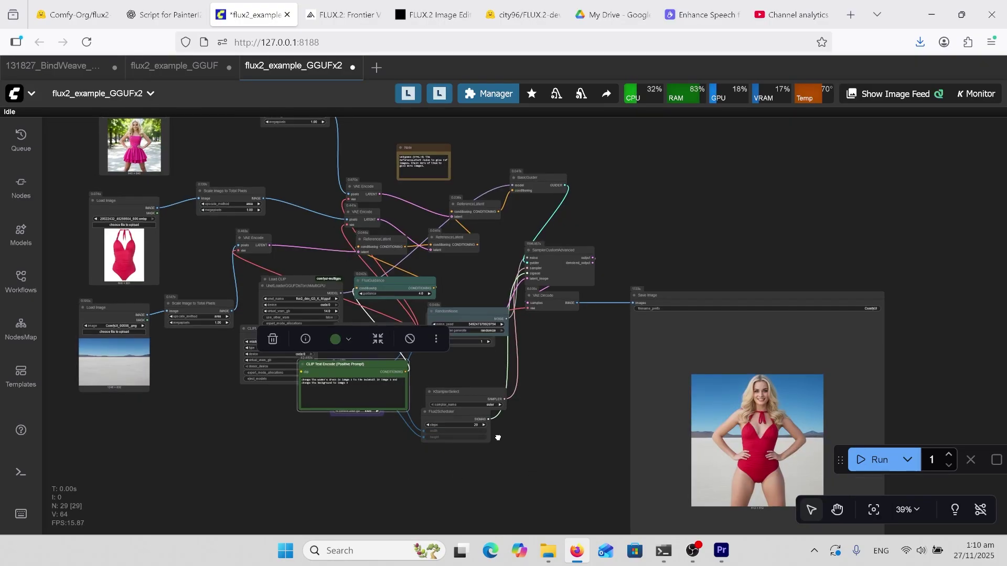
# Pan and zoom to about 100% on the Save Image preview of the swimsuit woman.
pyautogui.moveTo(527, 466); pyautogui.dragTo(326, 405)
pyautogui.scroll(3, 445, 417)
pyautogui.scroll(7, 439, 416)
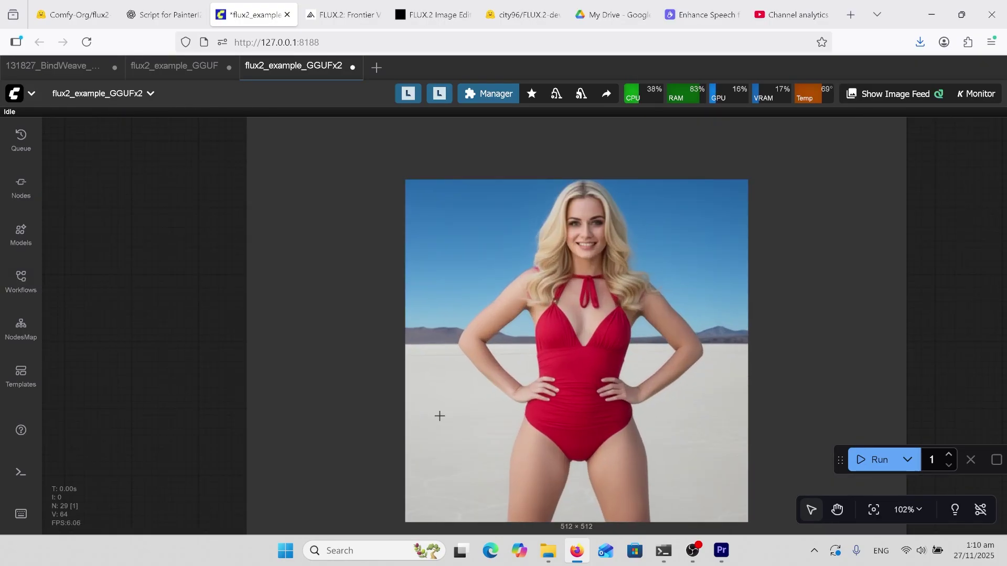